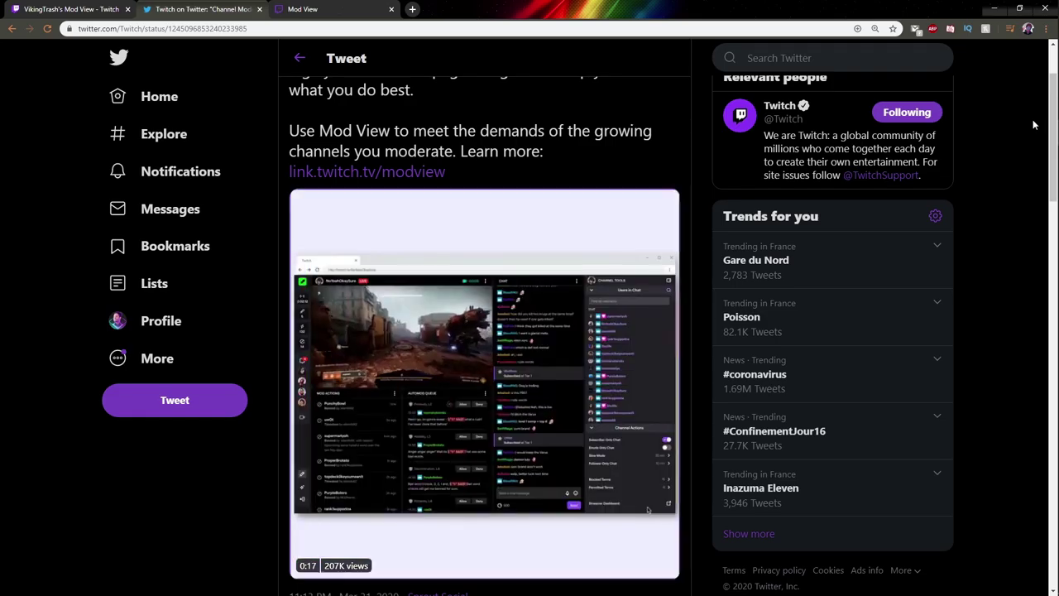
# Open the Mod View help article from the Twitch announcement and read through its contents
pyautogui.hotkey('ctrl', 'Tab')
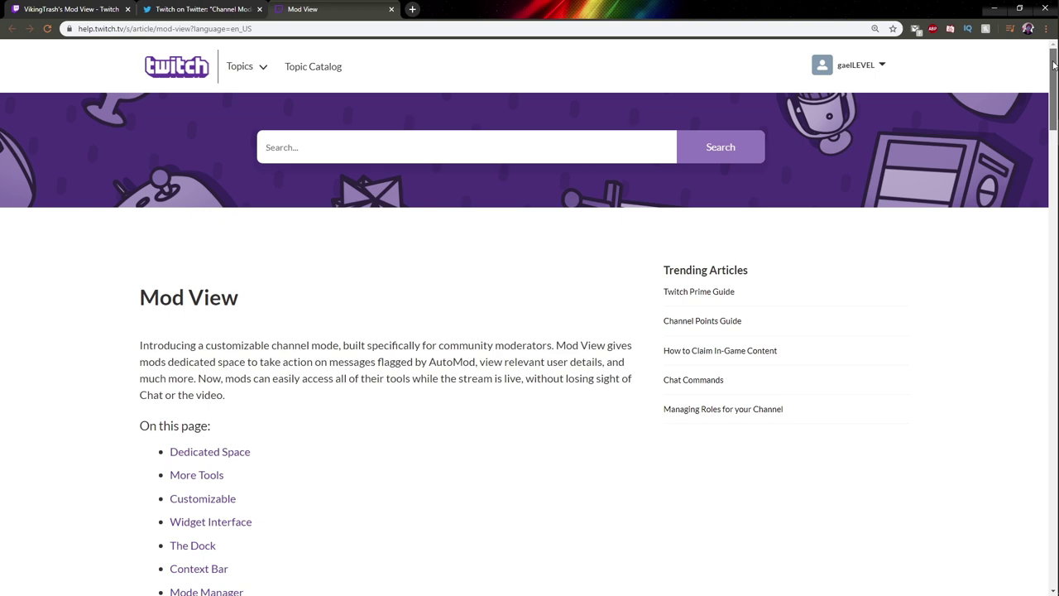
pyautogui.moveTo(1054, 65); pyautogui.dragTo(1048, 120)
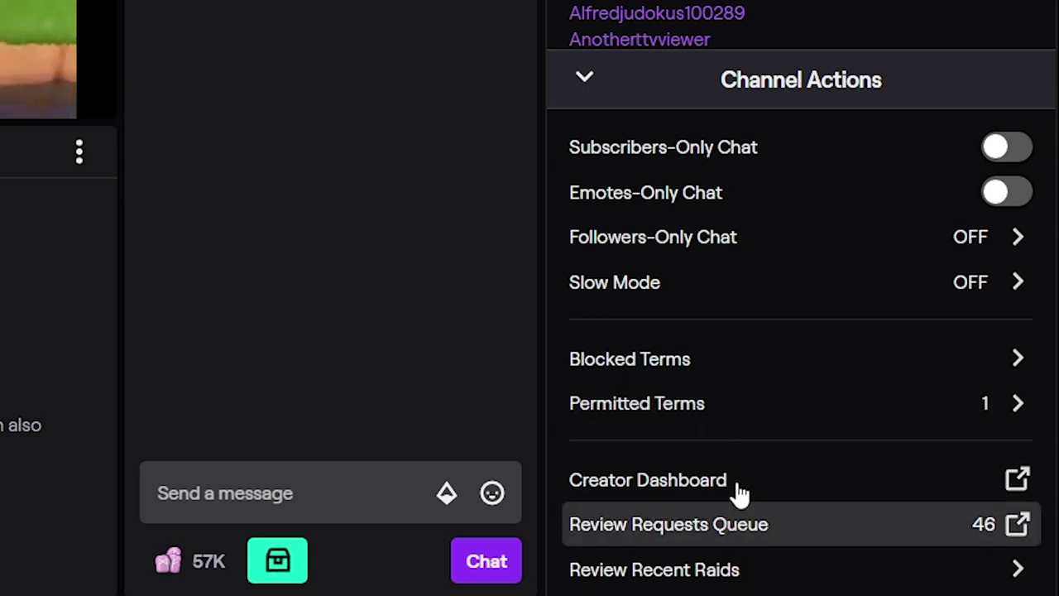
# Check the channel's recent raids, and browse its reward requests queue in a widened popout window
pyautogui.click(760, 580)
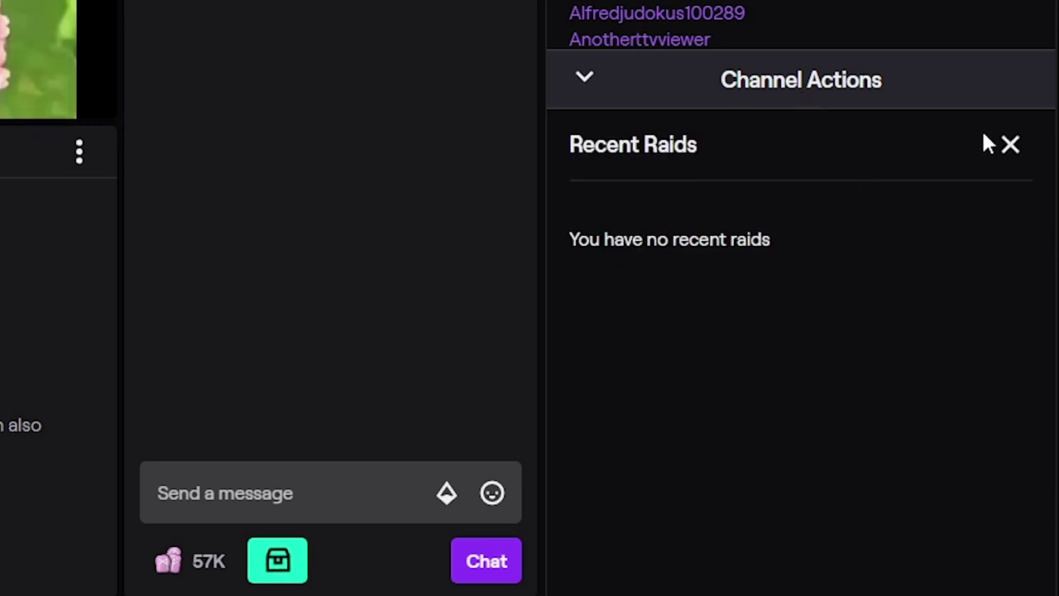
pyautogui.click(1010, 149)
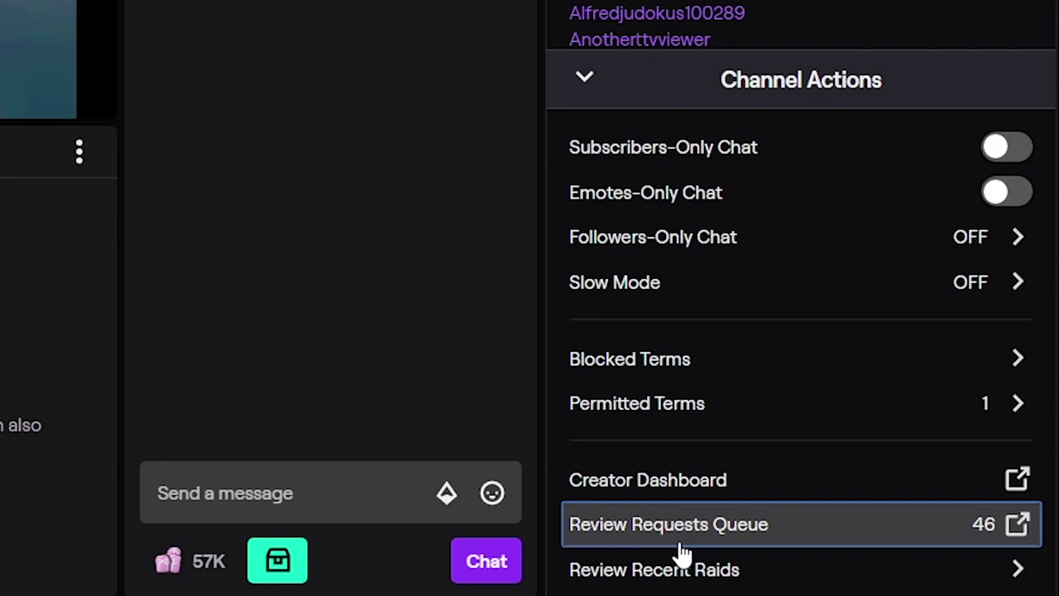
pyautogui.click(680, 550)
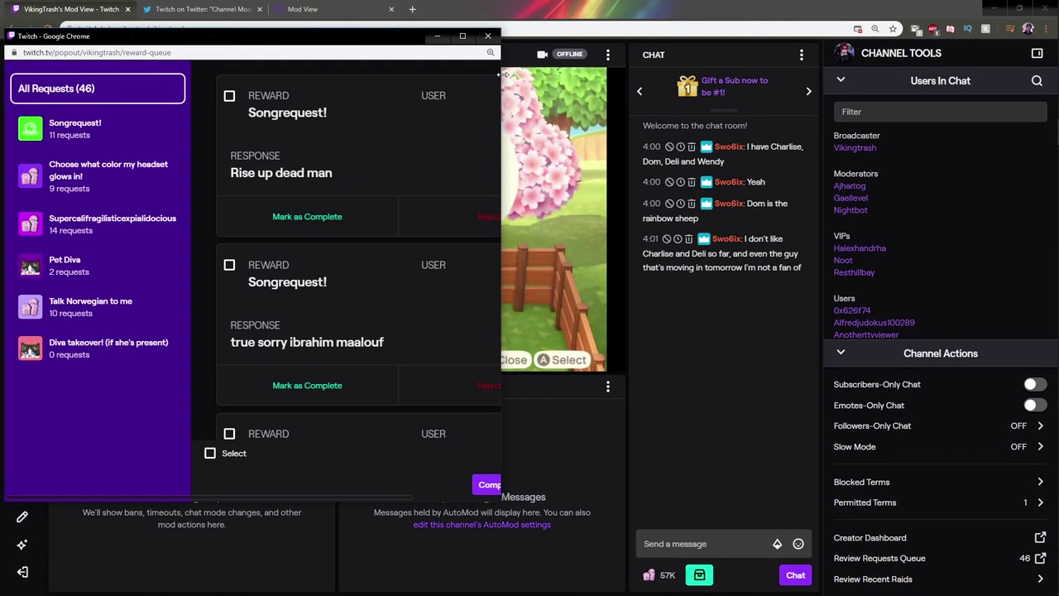
pyautogui.moveTo(501, 75); pyautogui.dragTo(785, 76)
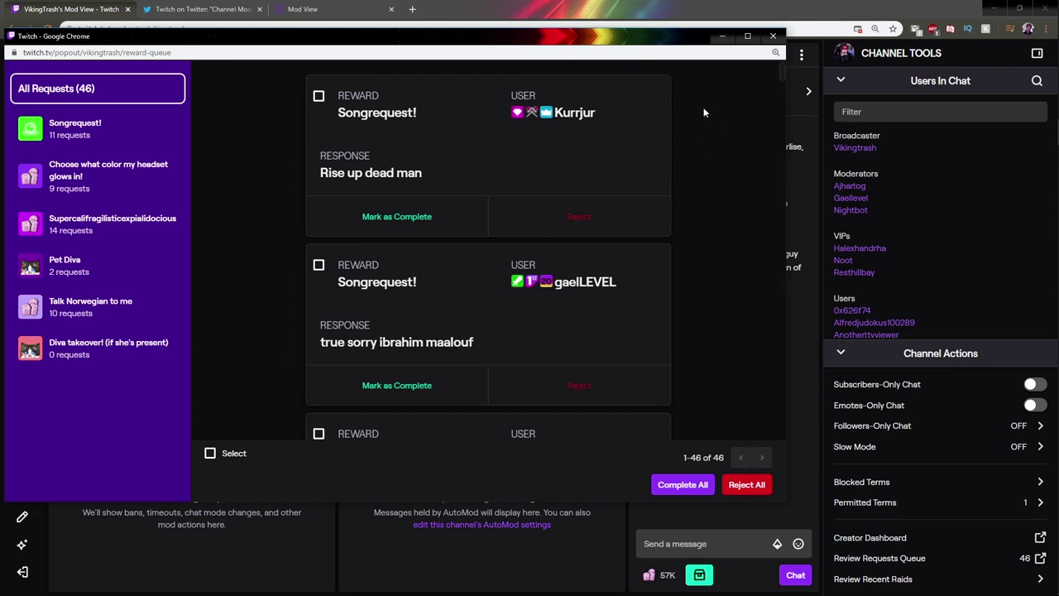
pyautogui.scroll(-10, 688, 187)
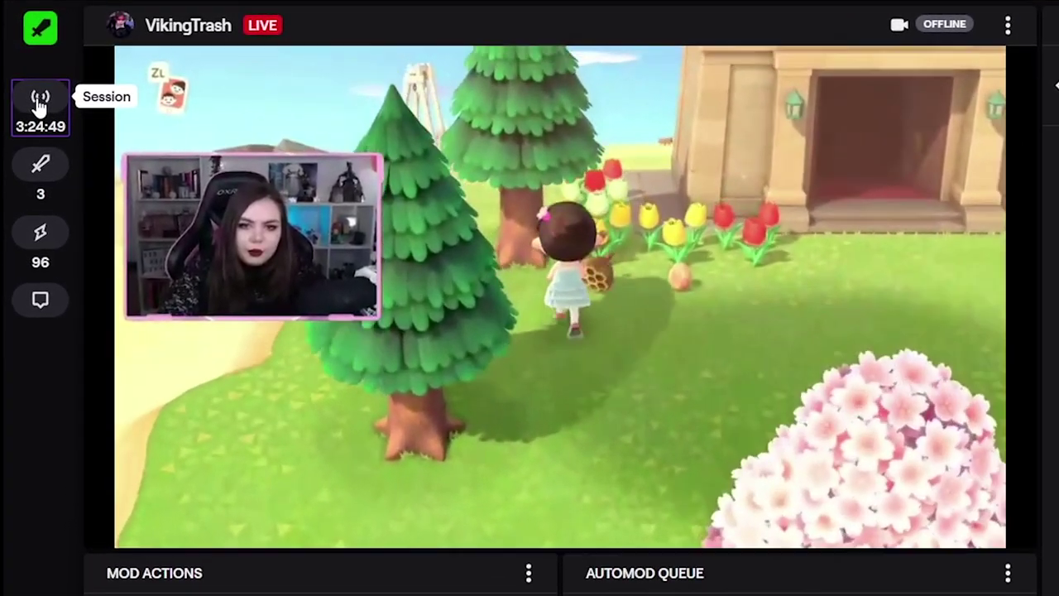
# Check the live session details and look through the lists of active and inactive moderators
pyautogui.click(30, 98)
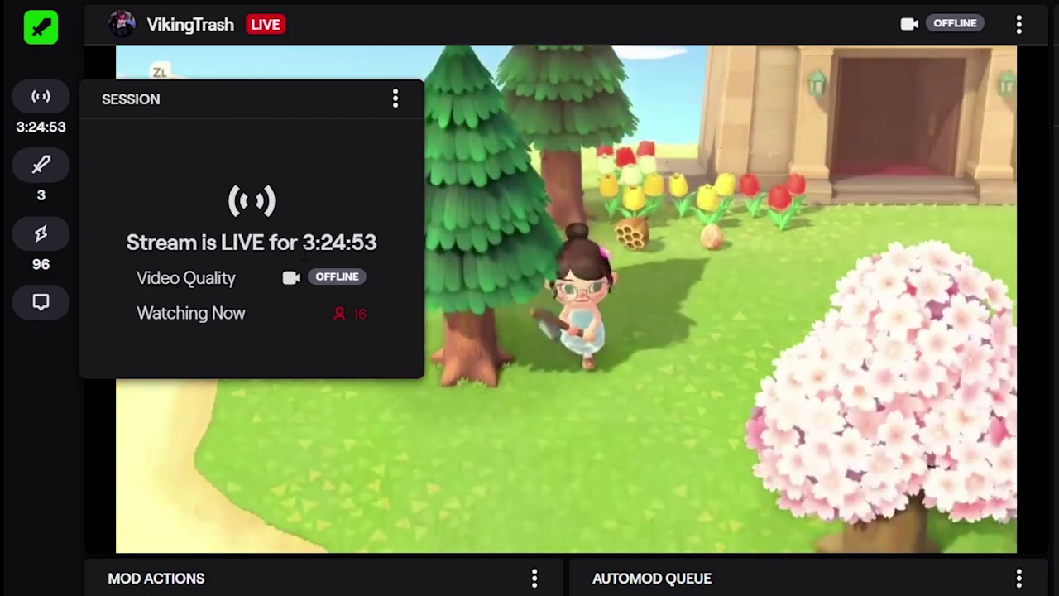
pyautogui.moveTo(354, 271)
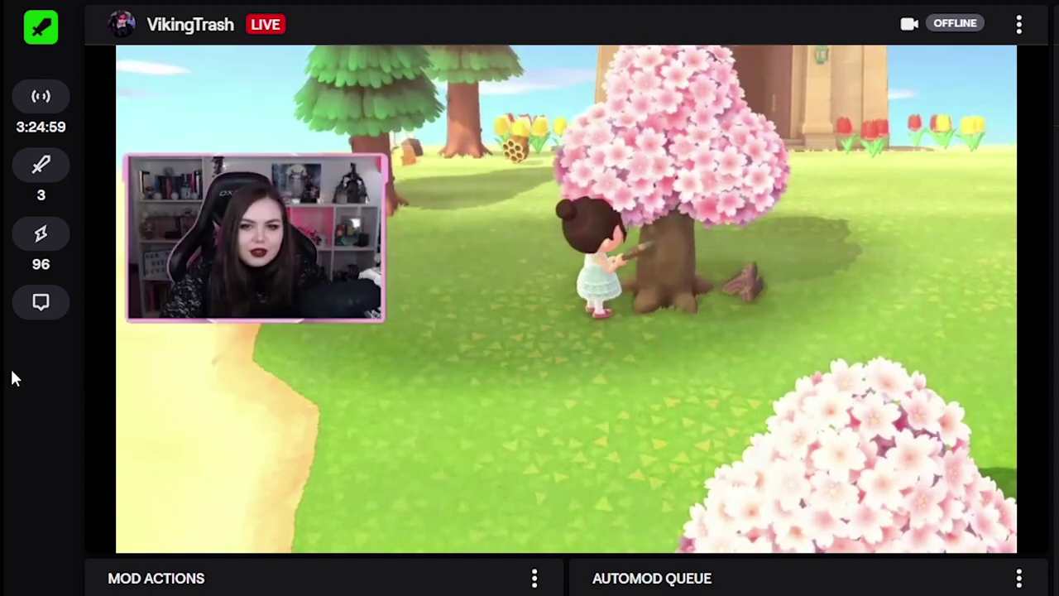
pyautogui.click(39, 170)
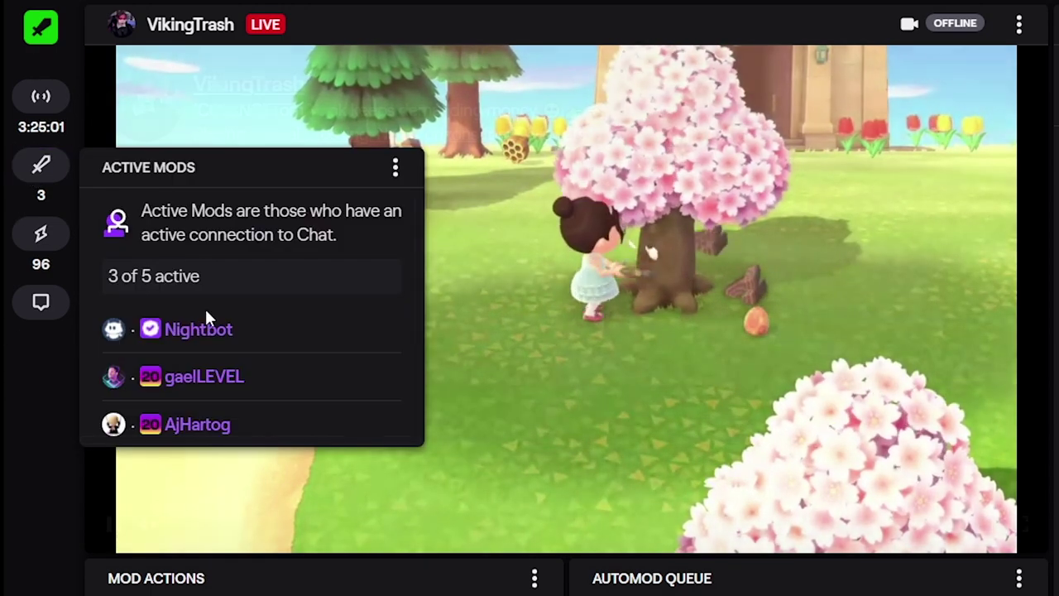
pyautogui.scroll(-3, 285, 373)
pyautogui.scroll(2, 290, 378)
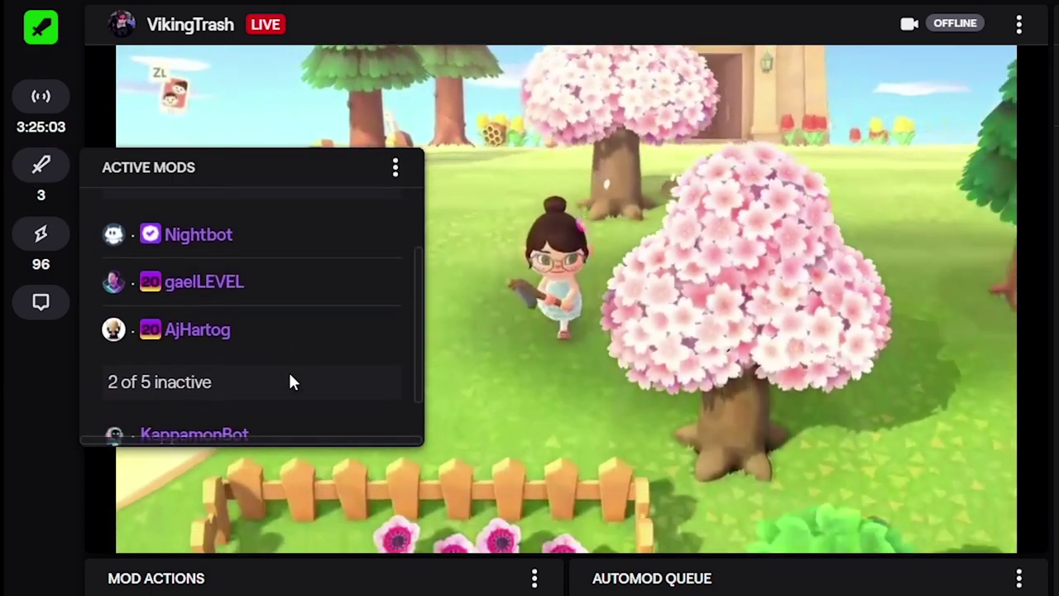
pyautogui.scroll(1, 290, 378)
pyautogui.scroll(-2, 290, 380)
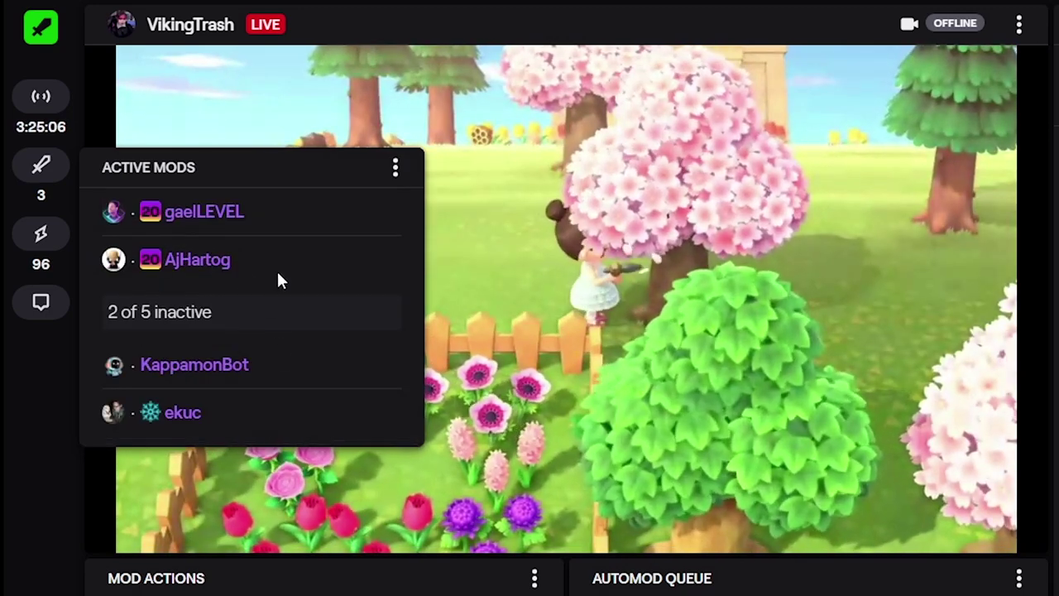
pyautogui.scroll(3, 248, 336)
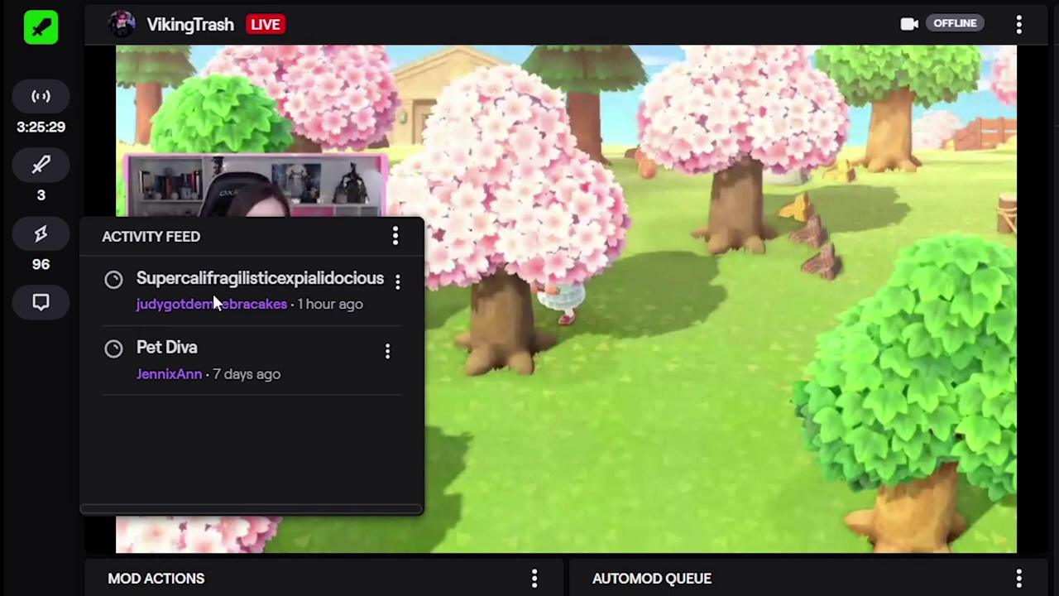
# Show all event types in the Activity Feed and browse through its older entries
pyautogui.click(395, 240)
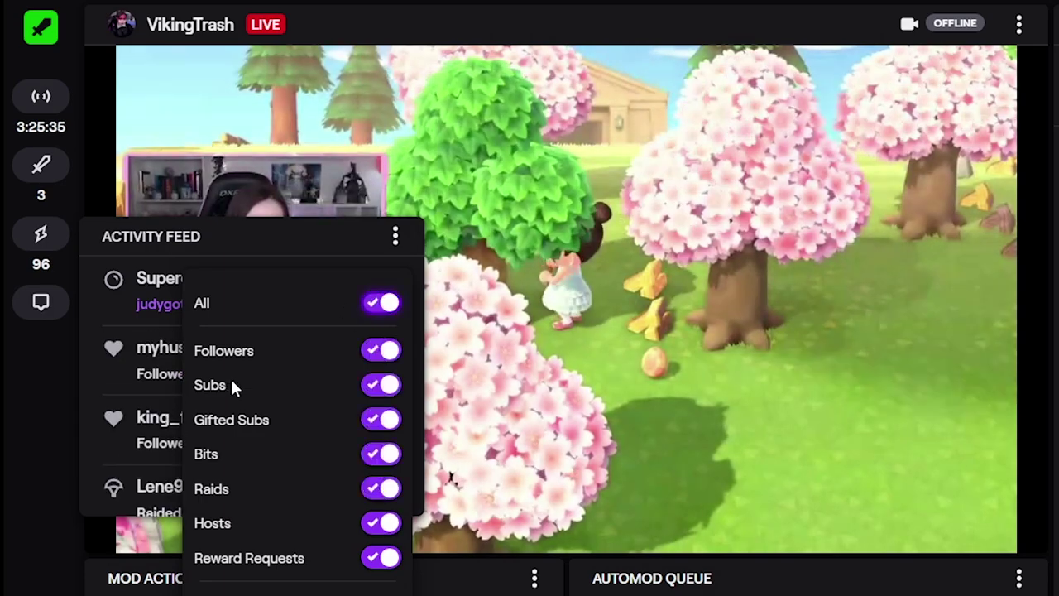
pyautogui.click(266, 244)
pyautogui.scroll(-5, 285, 340)
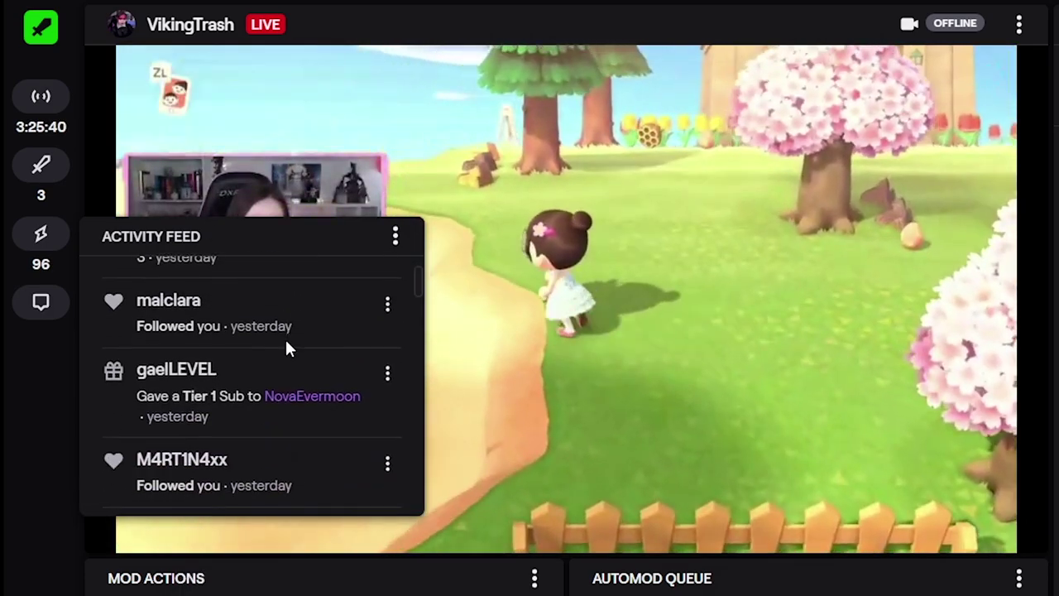
pyautogui.scroll(-15, 286, 348)
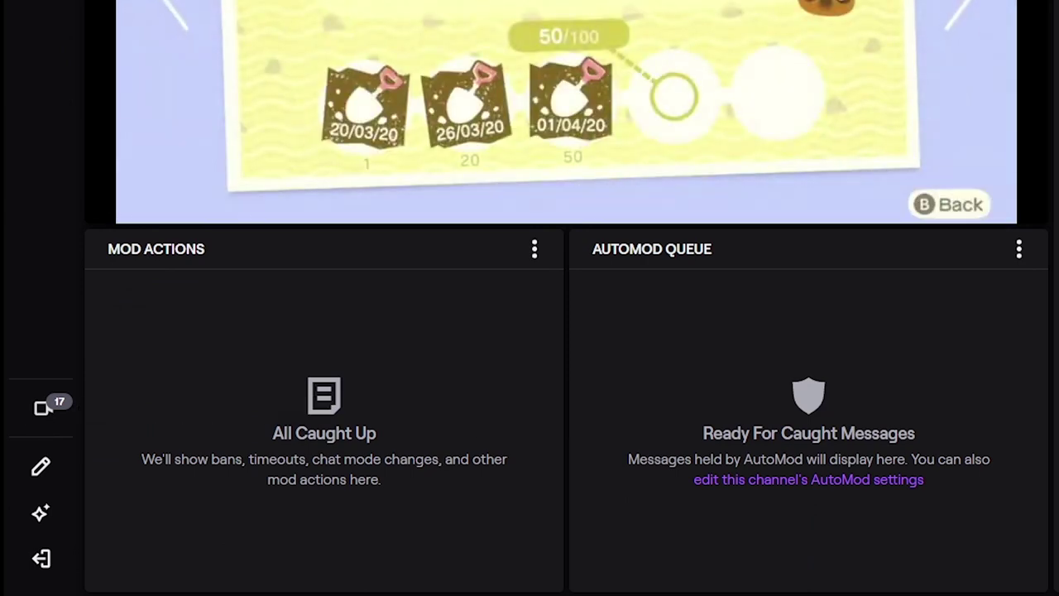
# Look through the list of other followed channels, including those also moderated
pyautogui.click(41, 408)
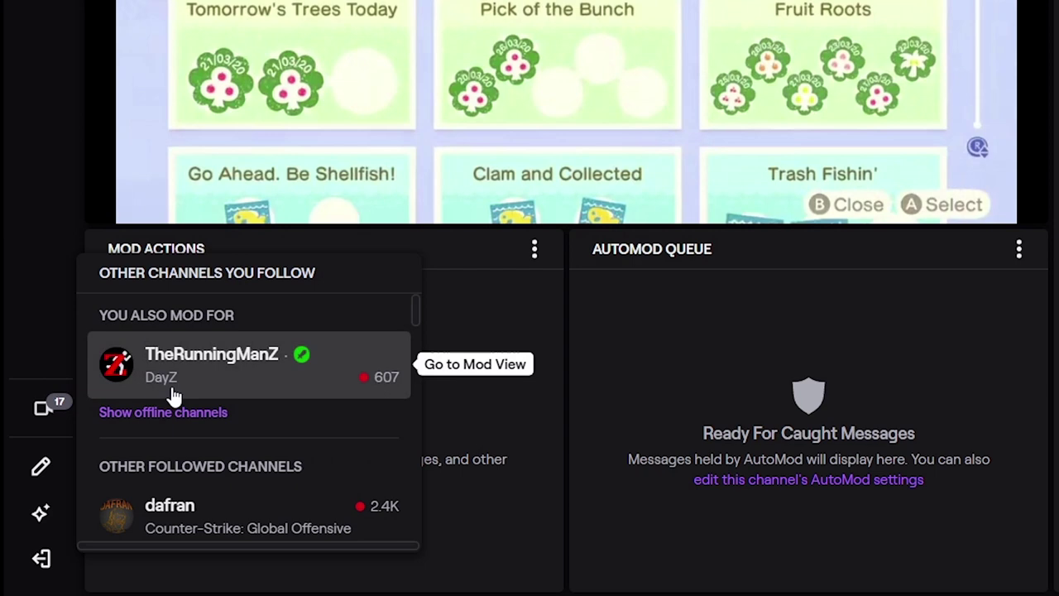
pyautogui.scroll(-2, 268, 442)
pyautogui.scroll(2, 256, 361)
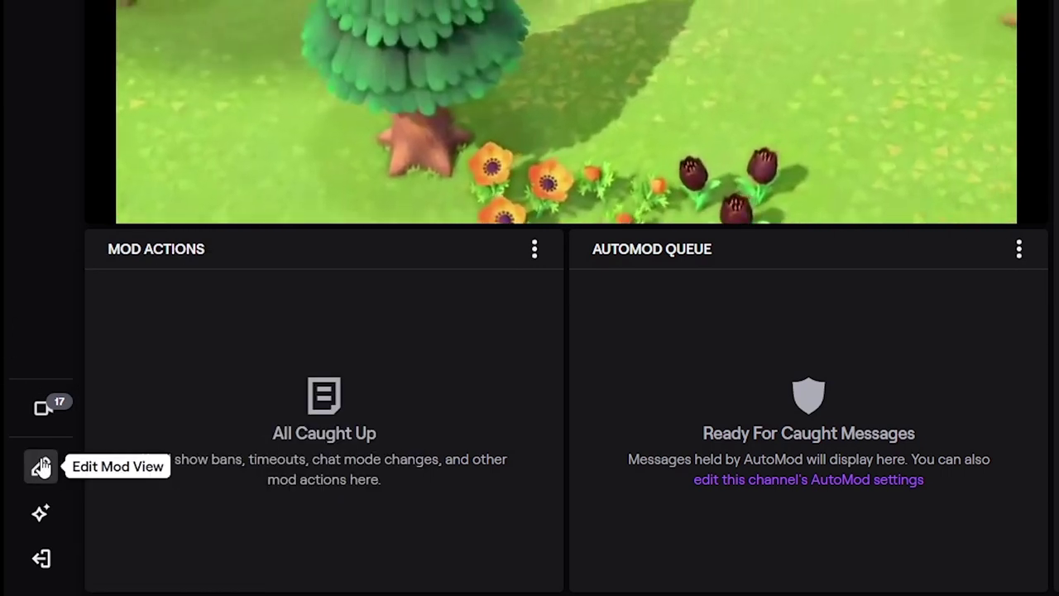
# Try the Dark Theme toggle off and on, and enter the Add/Remove Widgets mode, cancelling without changes
pyautogui.click(42, 467)
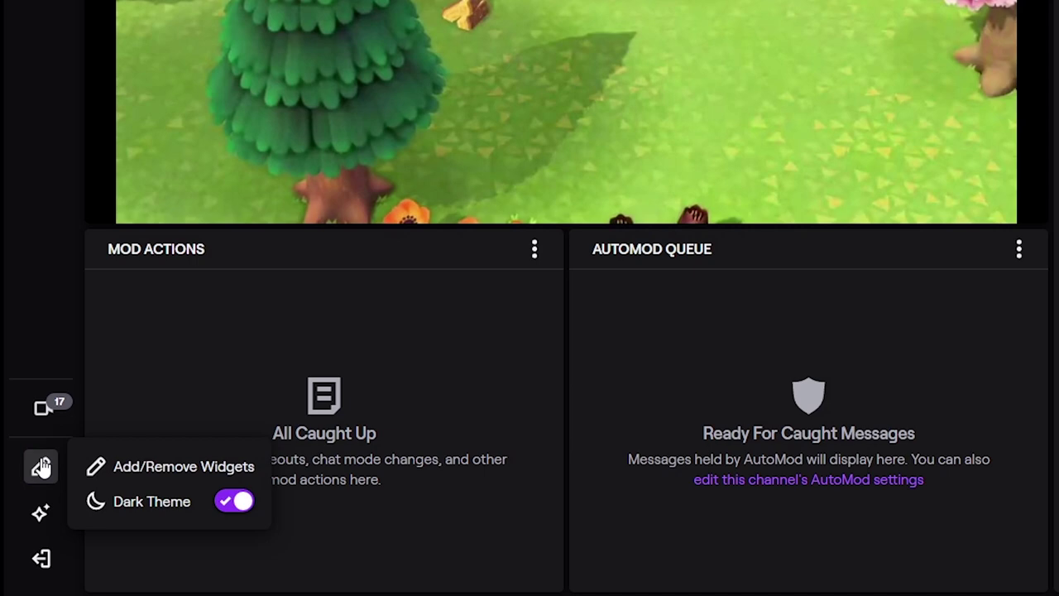
pyautogui.click(234, 501)
pyautogui.click(234, 502)
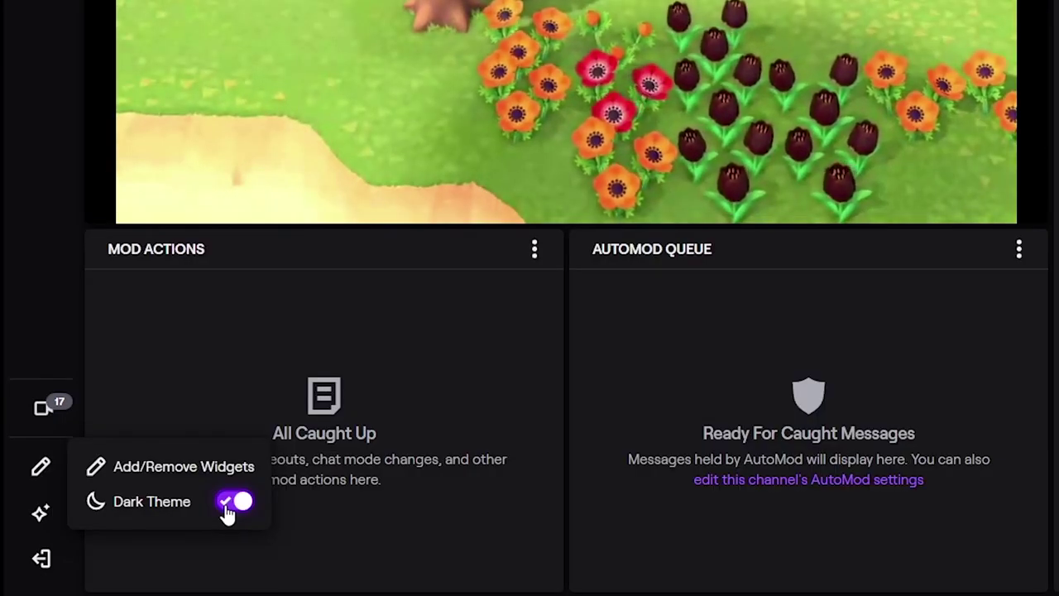
pyautogui.click(143, 469)
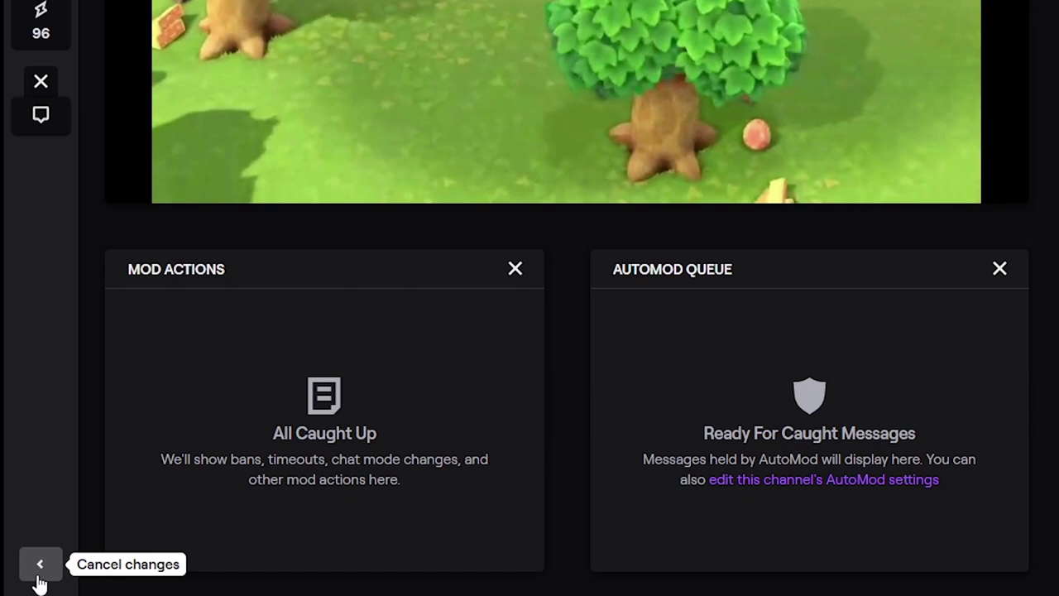
pyautogui.click(38, 574)
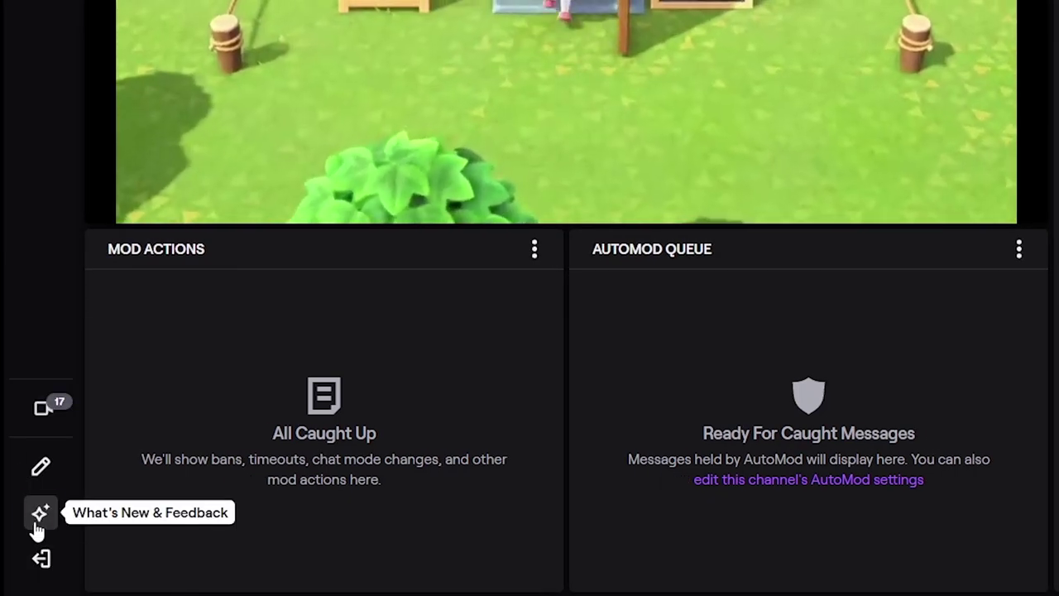
# Review the What's New notes and the Submit Feedback form, and close them without sending feedback
pyautogui.click(37, 520)
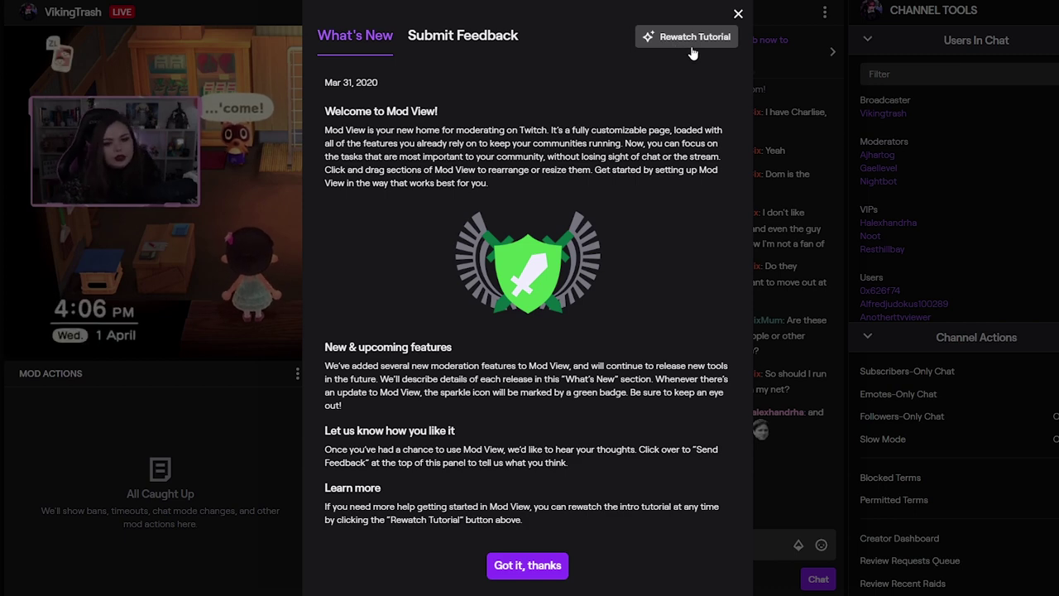
pyautogui.click(487, 40)
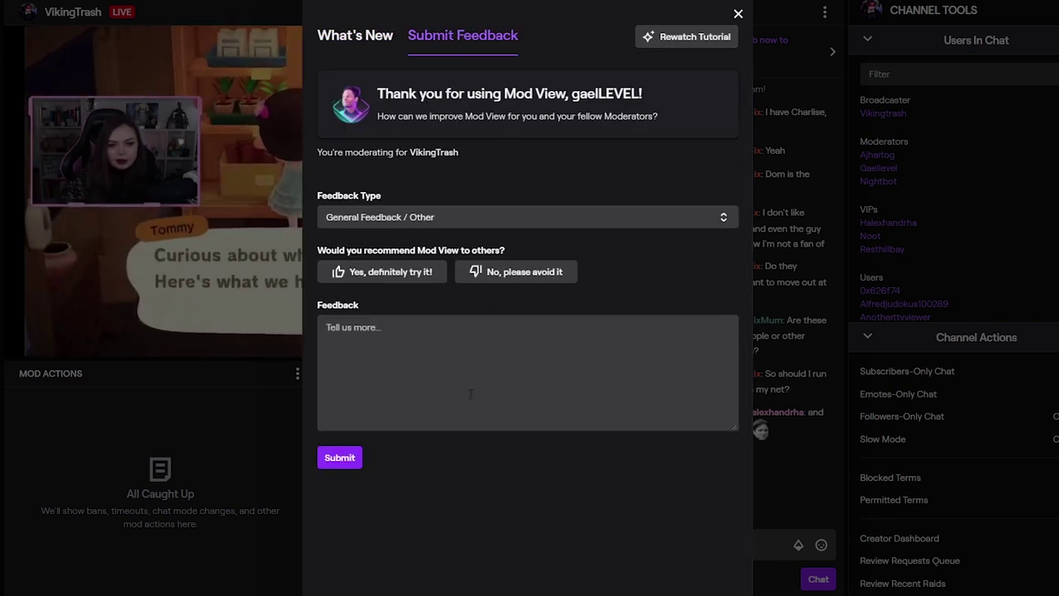
pyautogui.click(739, 13)
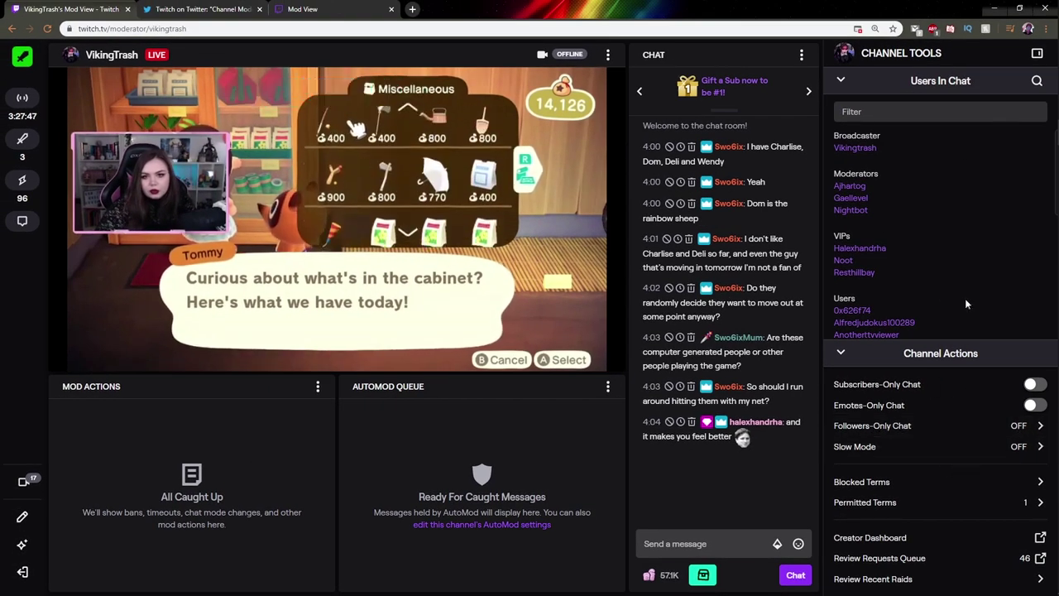
# Browse the users in chat and collapse the Channel Tools column to enlarge the video and chat
pyautogui.scroll(-5, 899, 258)
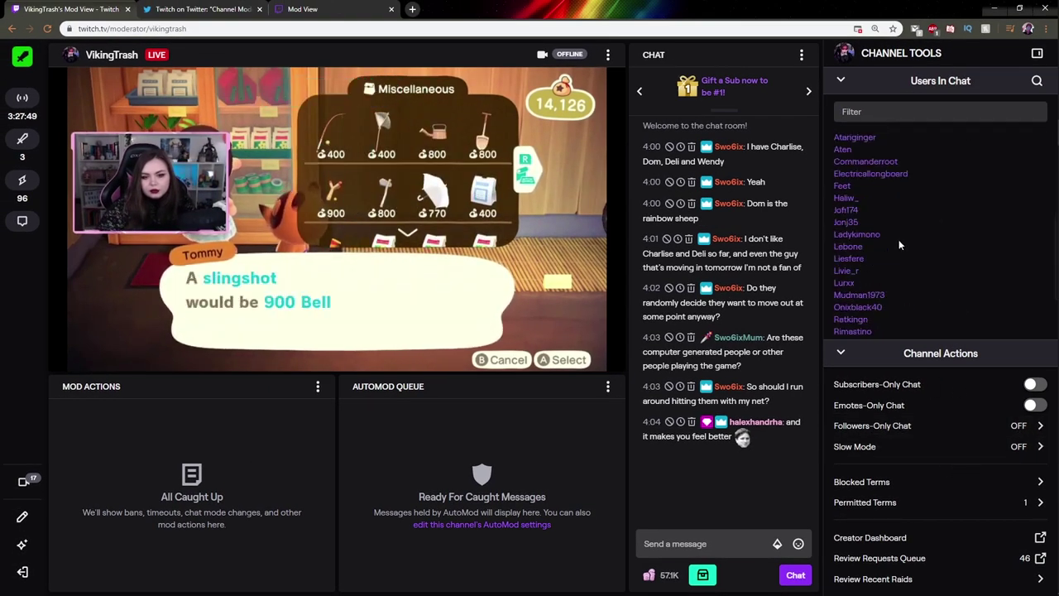
pyautogui.click(1038, 53)
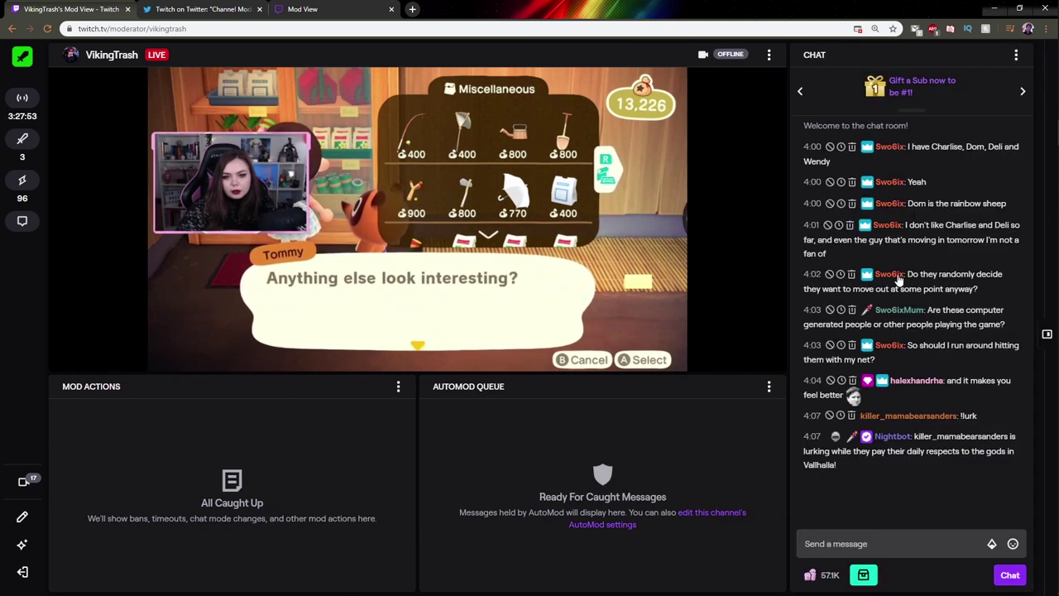
pyautogui.click(1047, 335)
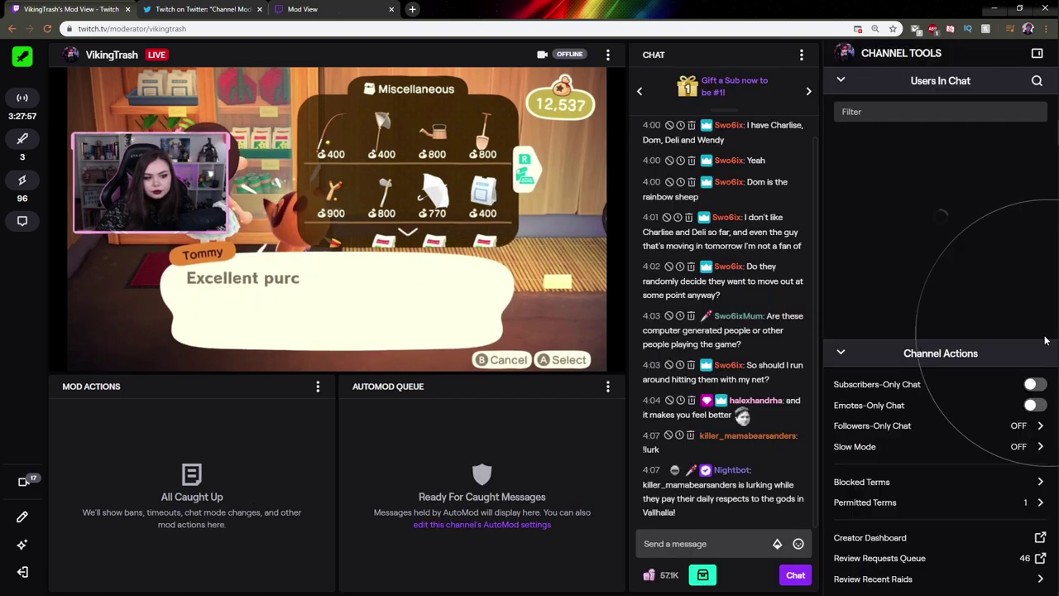
pyautogui.click(1038, 53)
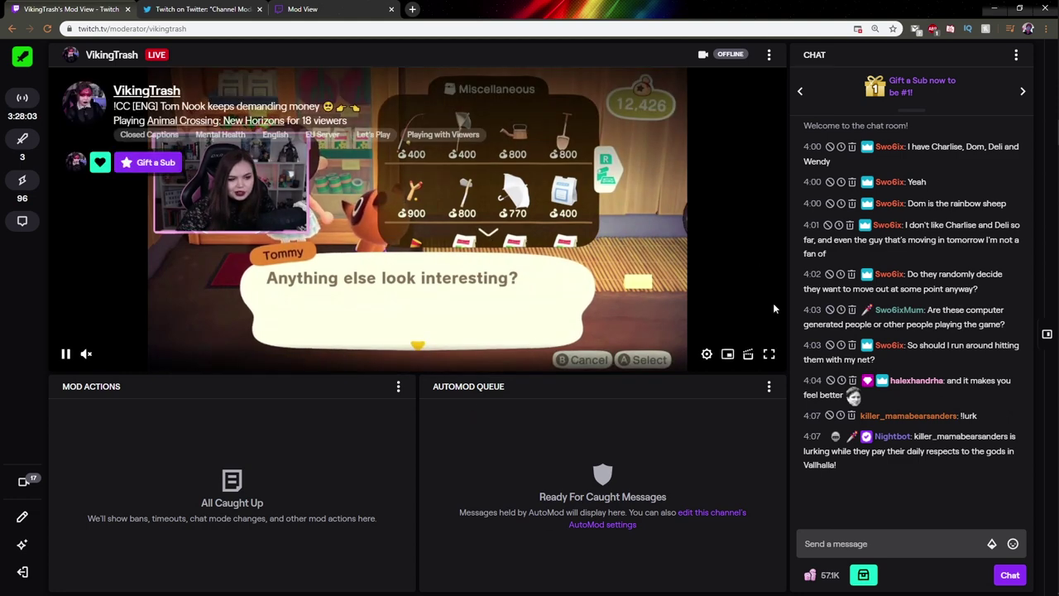
# Minimize the AutoMod Queue and Mod Actions widgets to the dock, leaving all Mod Actions filters enabled
pyautogui.click(398, 387)
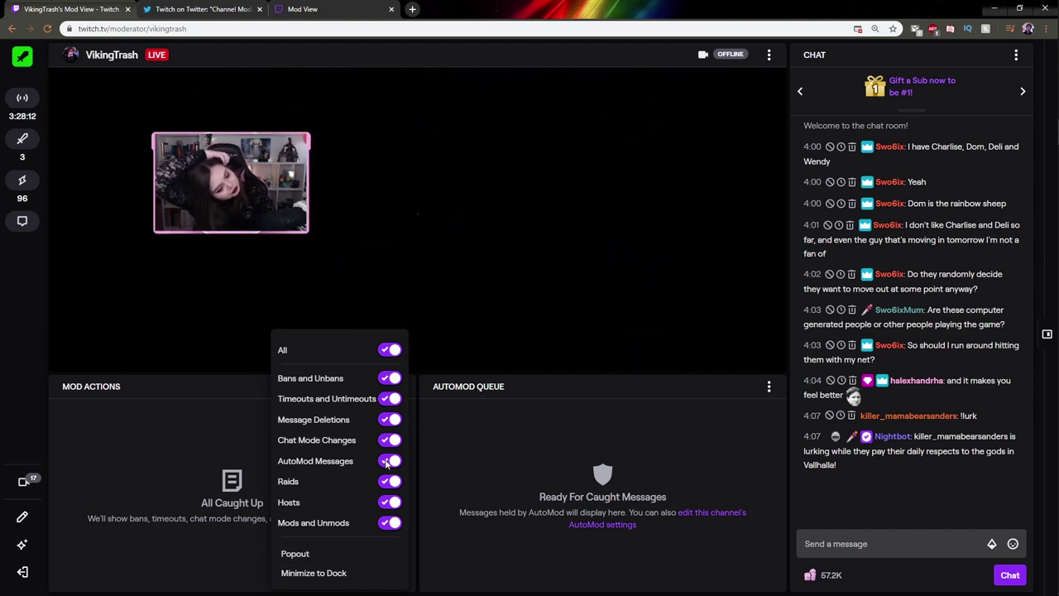
pyautogui.click(769, 387)
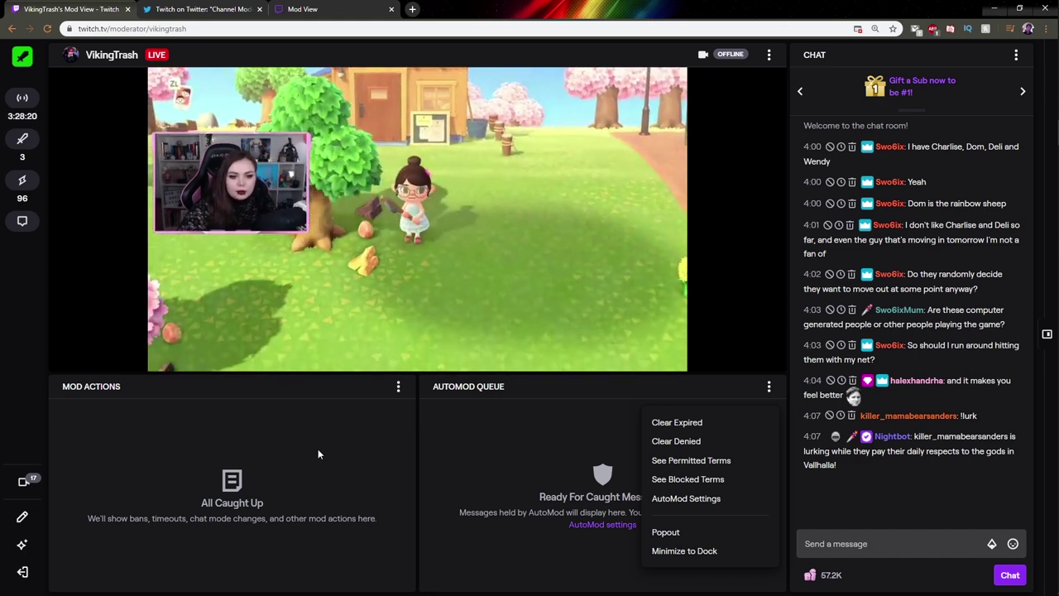
pyautogui.click(696, 555)
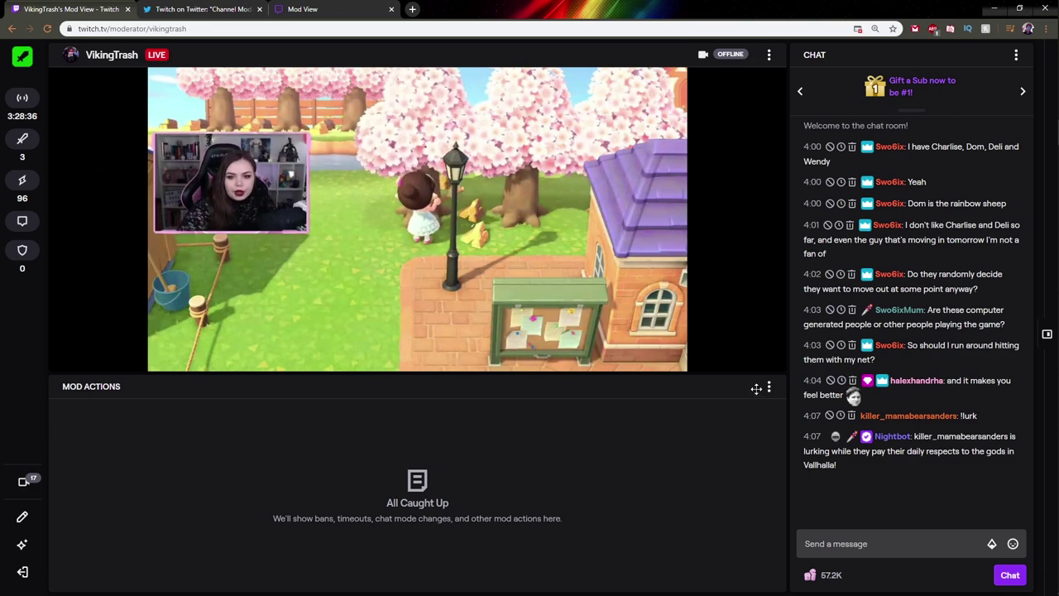
pyautogui.click(769, 387)
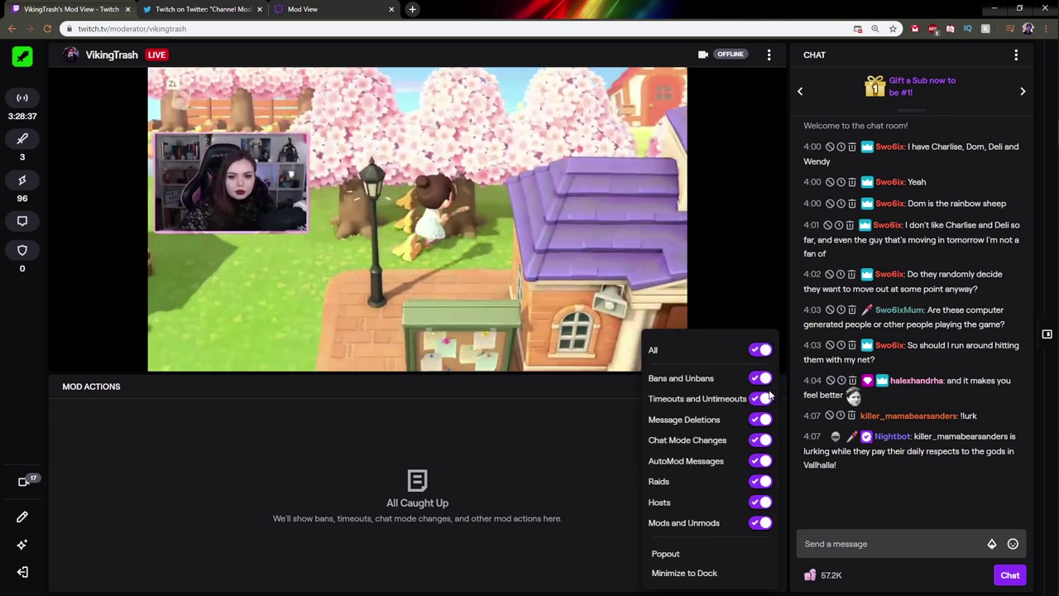
pyautogui.click(668, 575)
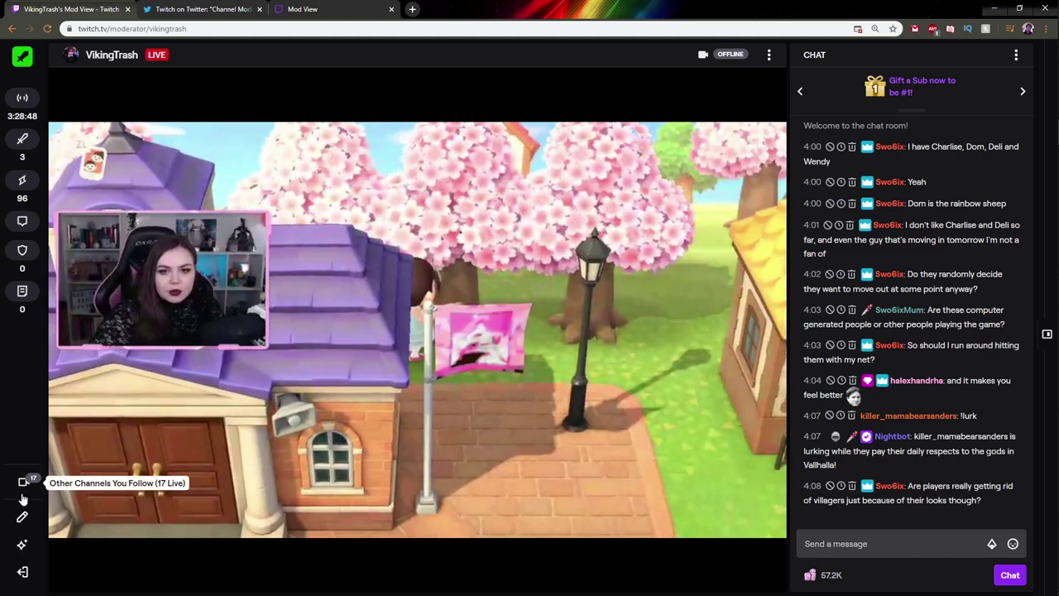
# Switch to the Mod View of TheRunningManZ, the other live moderated channel
pyautogui.click(22, 488)
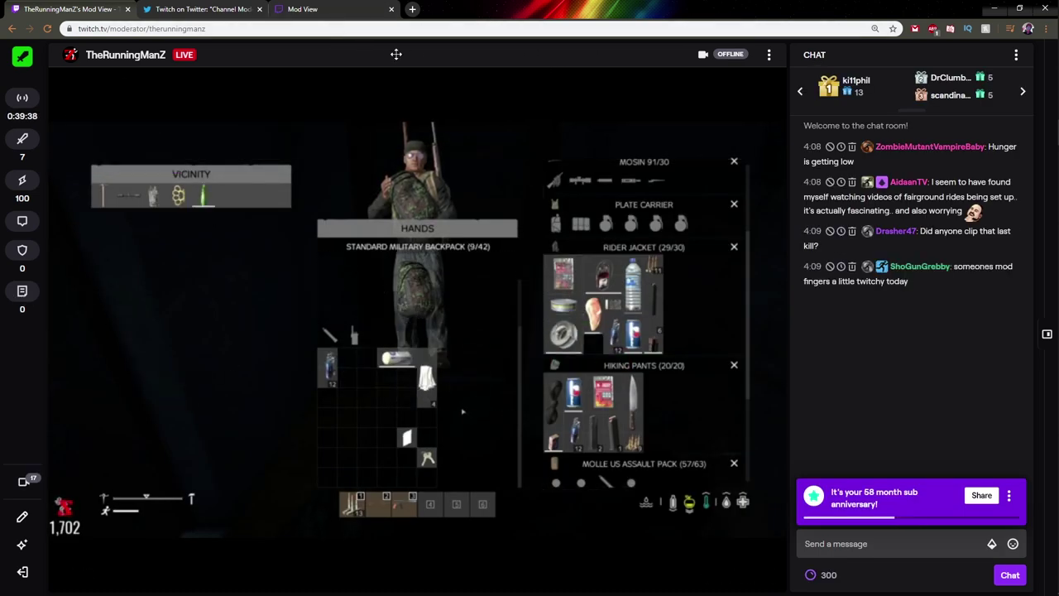
# Dock the stream video in the left half beside chat, and restore Mod Actions and AutoMod Queue side by side beneath them
pyautogui.moveTo(395, 54); pyautogui.dragTo(246, 327)
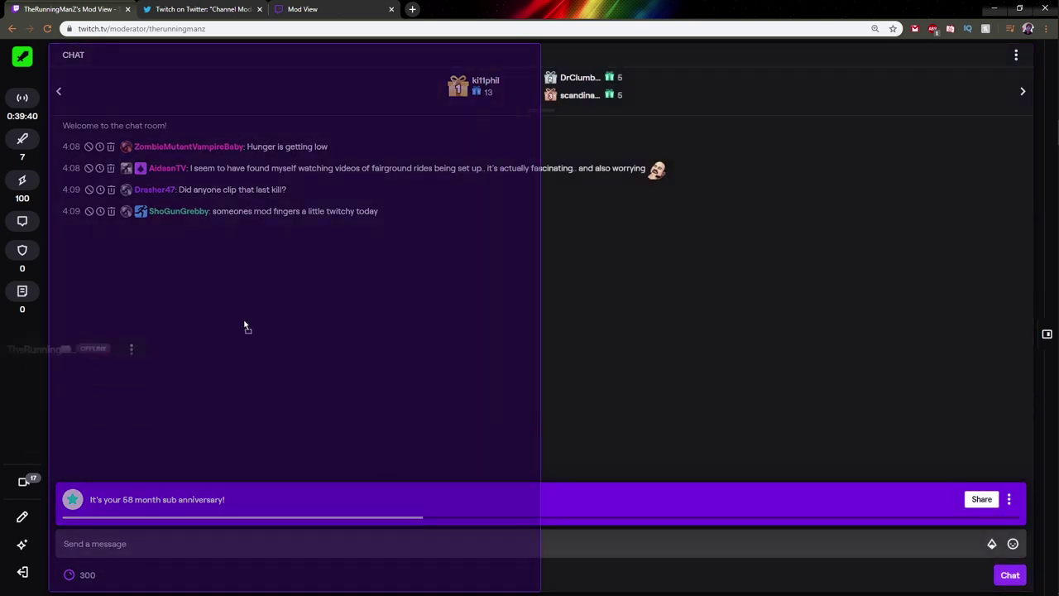
pyautogui.moveTo(115, 154); pyautogui.dragTo(128, 150)
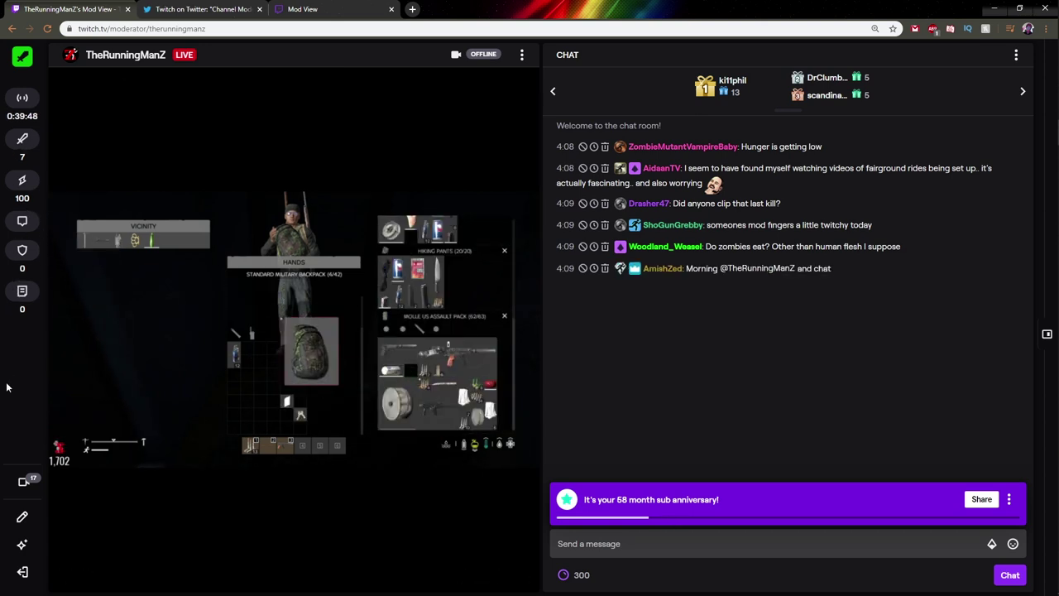
pyautogui.moveTo(20, 299); pyautogui.dragTo(191, 591)
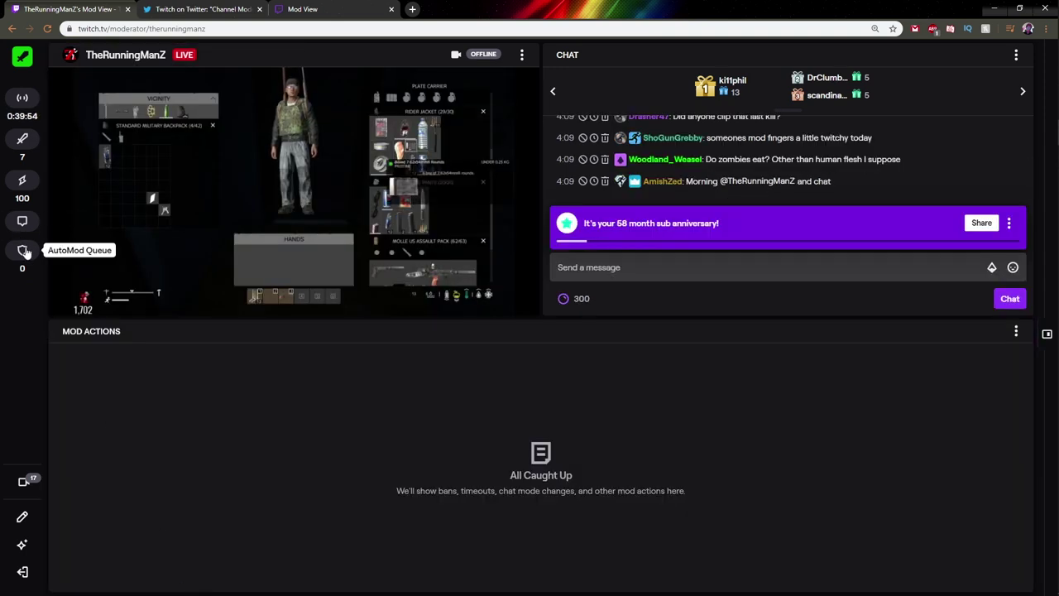
pyautogui.moveTo(25, 253); pyautogui.dragTo(554, 414)
pyautogui.moveTo(827, 469); pyautogui.dragTo(824, 469)
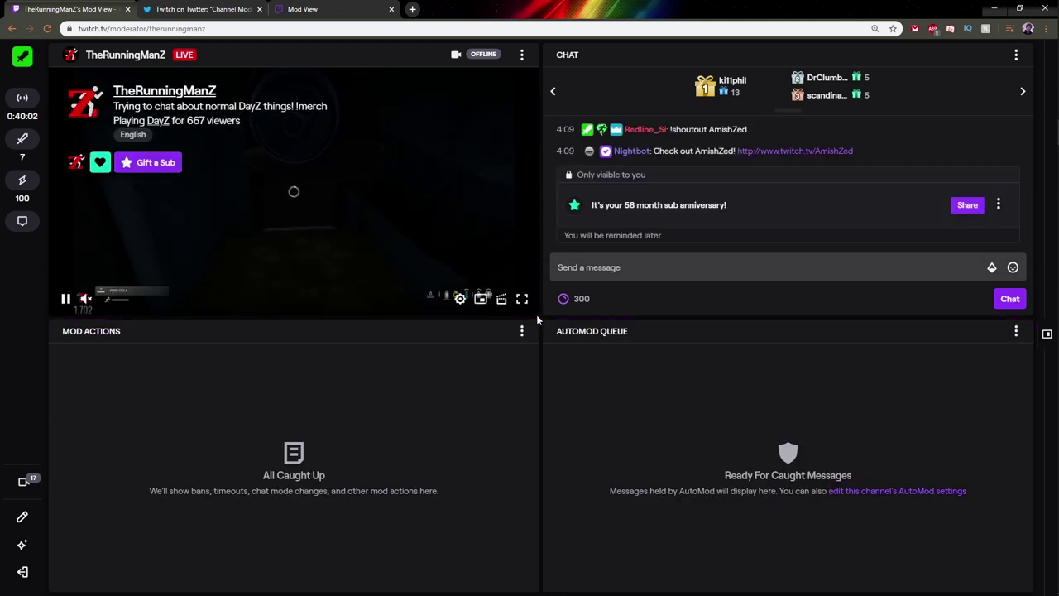
# Shrink the Mod Actions and AutoMod Queue row to a shallow strip, and widen the video column by narrowing chat
pyautogui.moveTo(539, 342); pyautogui.dragTo(540, 499)
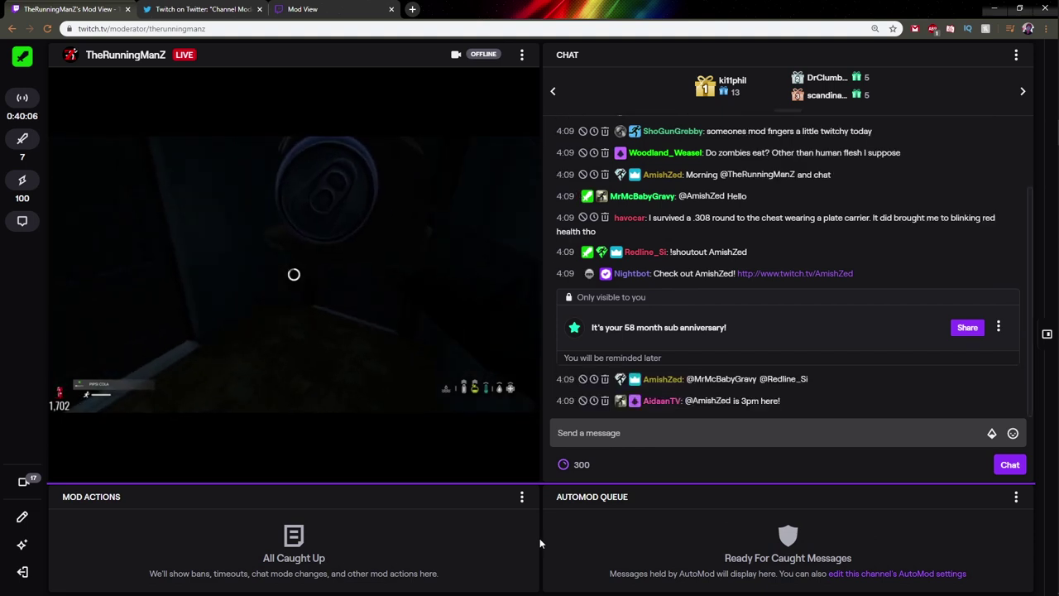
pyautogui.moveTo(563, 478); pyautogui.dragTo(793, 473)
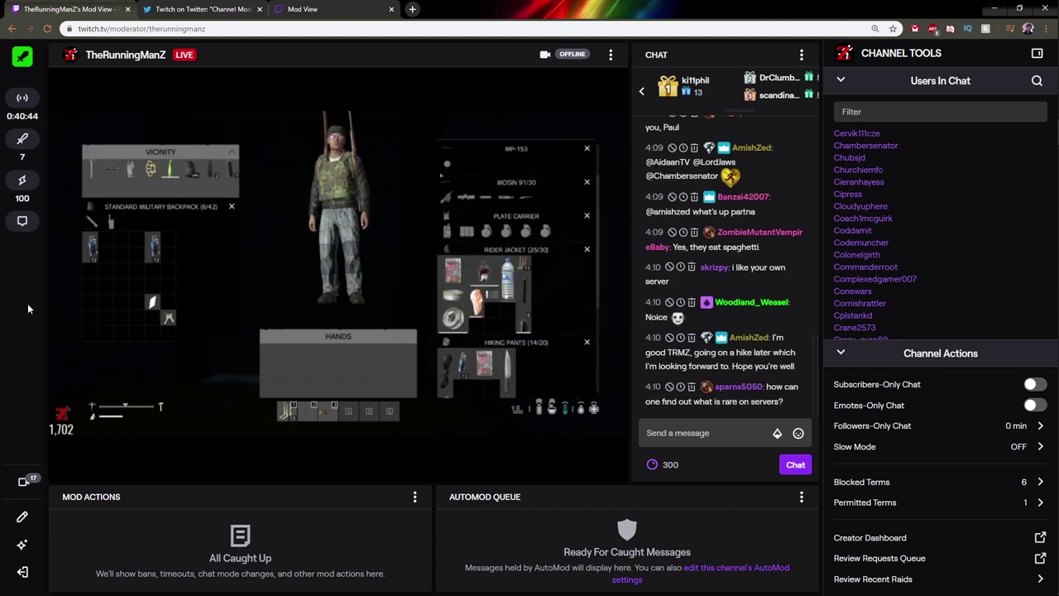
# Review the Mod View help article from the customization section through the frequently asked questions, and return to TheRunningManZ's Mod View
pyautogui.click(309, 10)
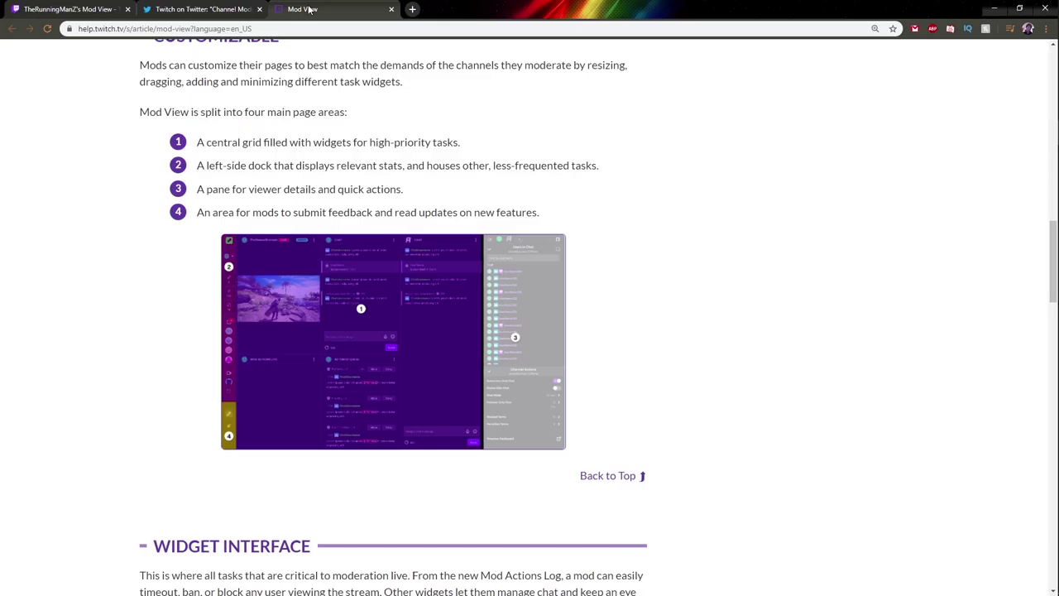
pyautogui.scroll(-15, 127, 286)
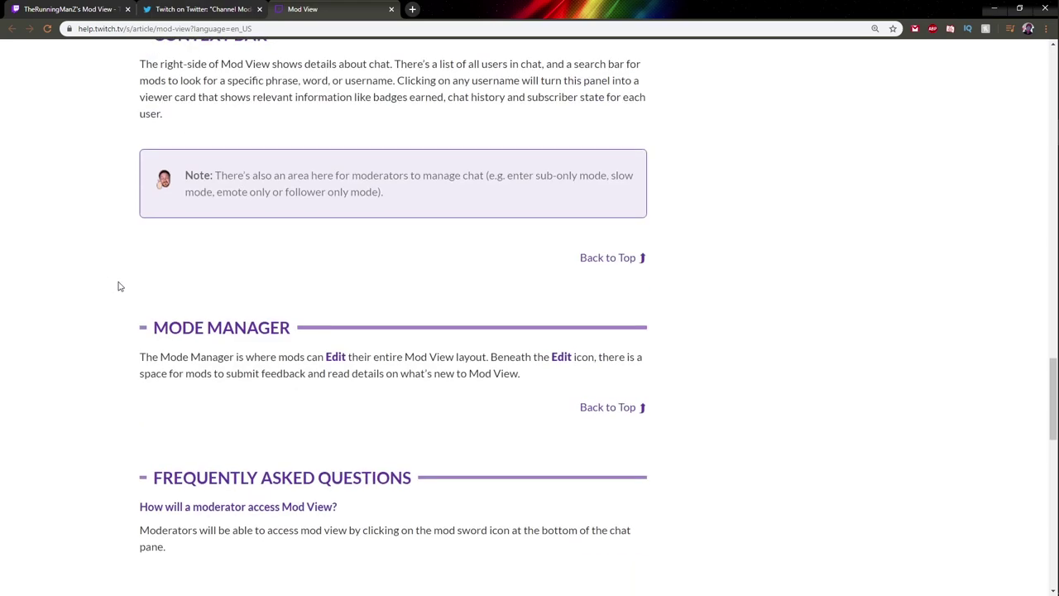
pyautogui.scroll(-3, 147, 360)
pyautogui.scroll(15, 120, 359)
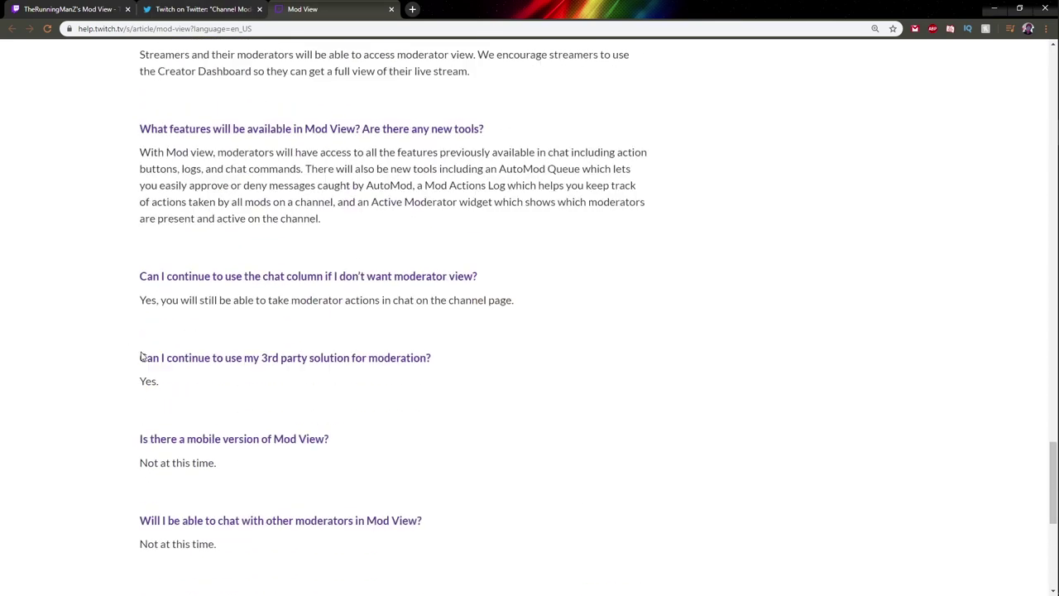
pyautogui.scroll(15, 122, 348)
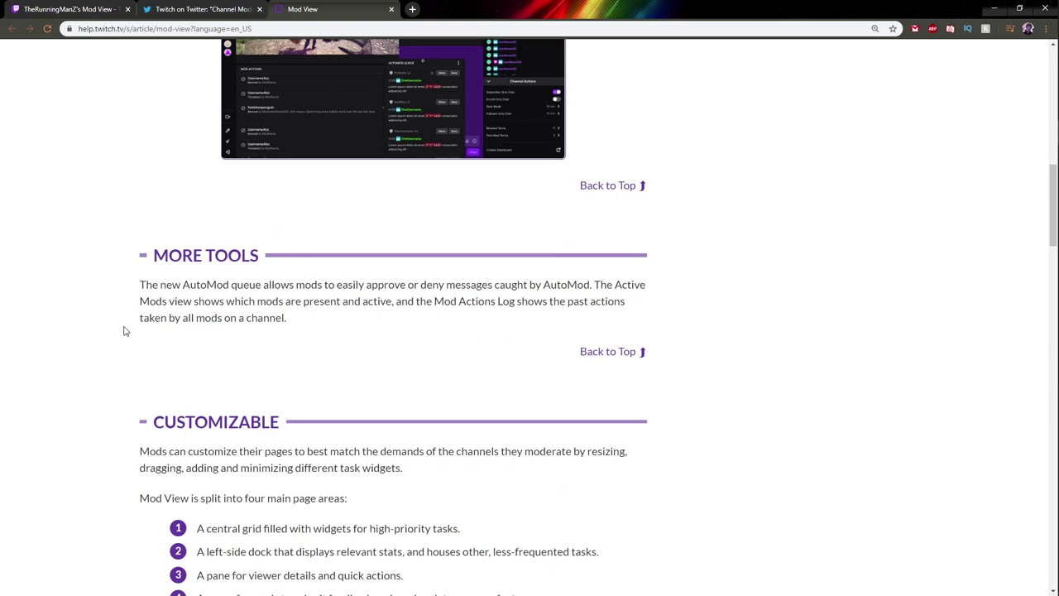
pyautogui.scroll(2, 124, 331)
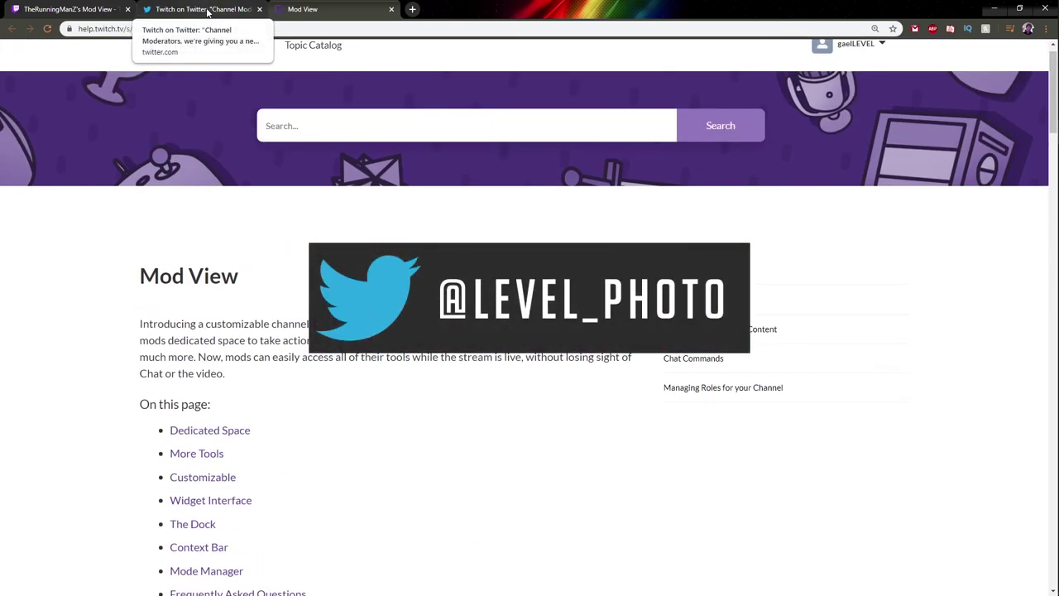
pyautogui.click(77, 12)
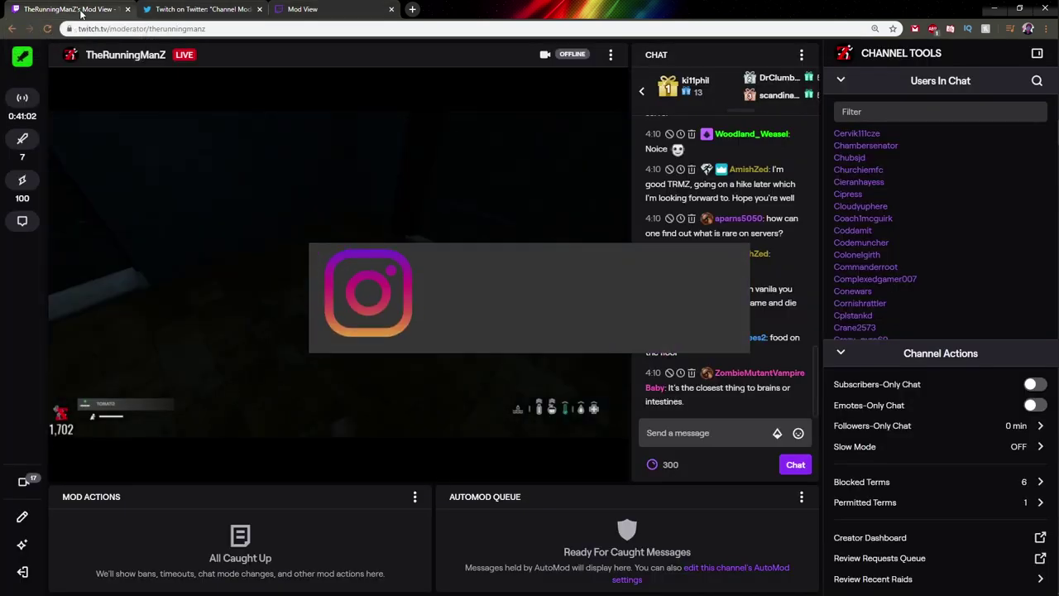
# Open the Gumroad store gumroad.com/gaellevel in a new browser tab and look over its first featured products
pyautogui.hotkey('ctrl', 't')
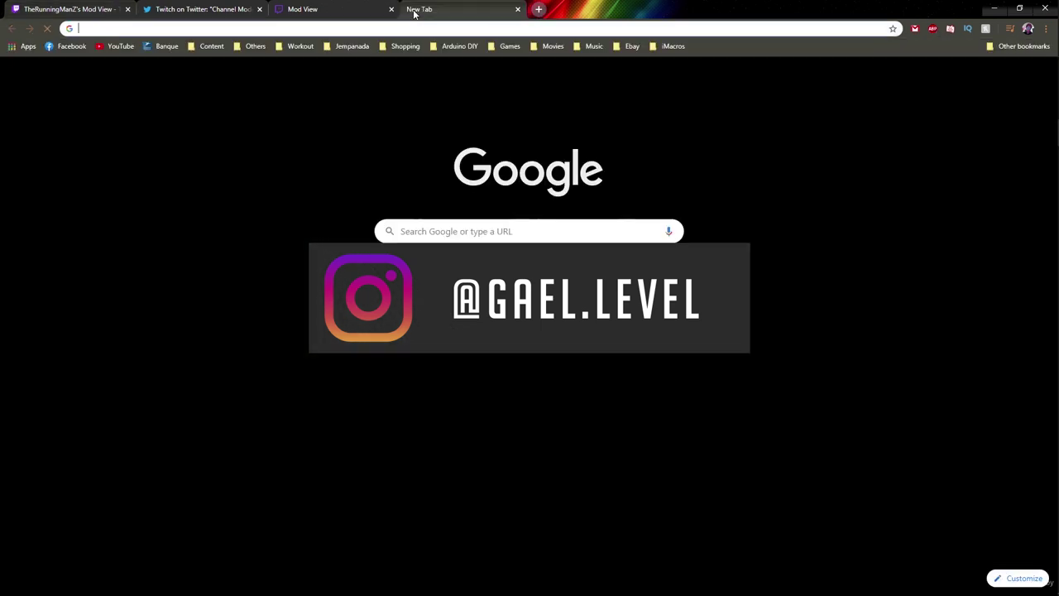
pyautogui.write('gumroad.com/gaellevel')
pyautogui.press('Return')
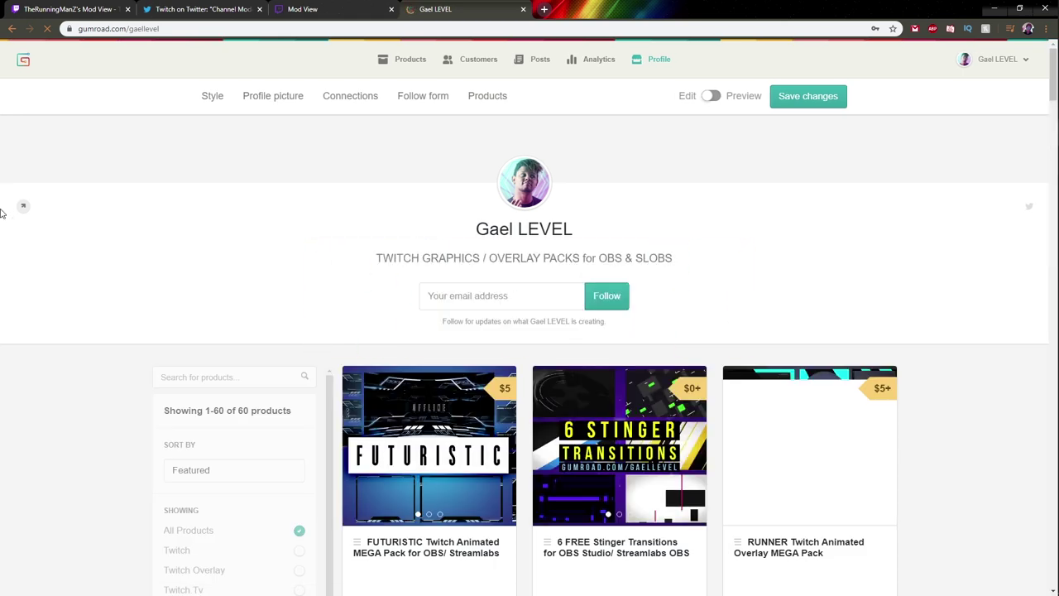
pyautogui.scroll(-4, 141, 227)
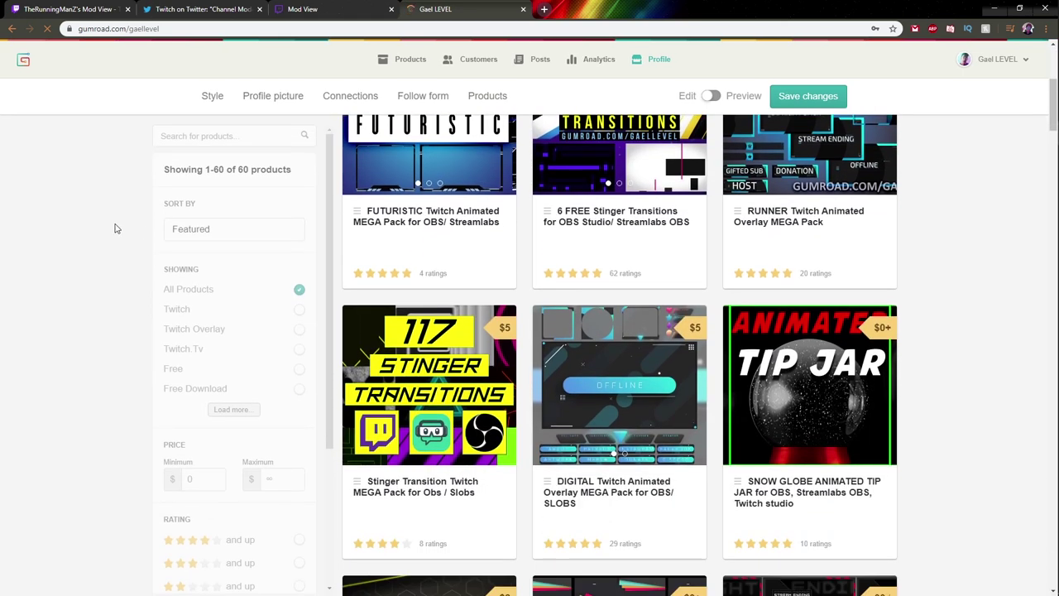
pyautogui.scroll(2, 116, 229)
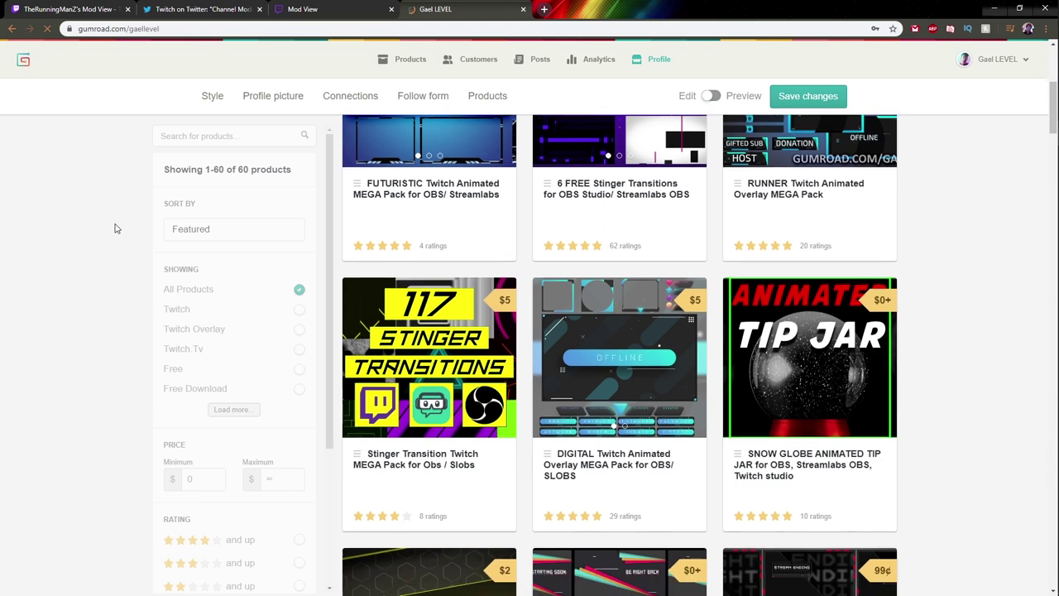
pyautogui.scroll(2, 568, 272)
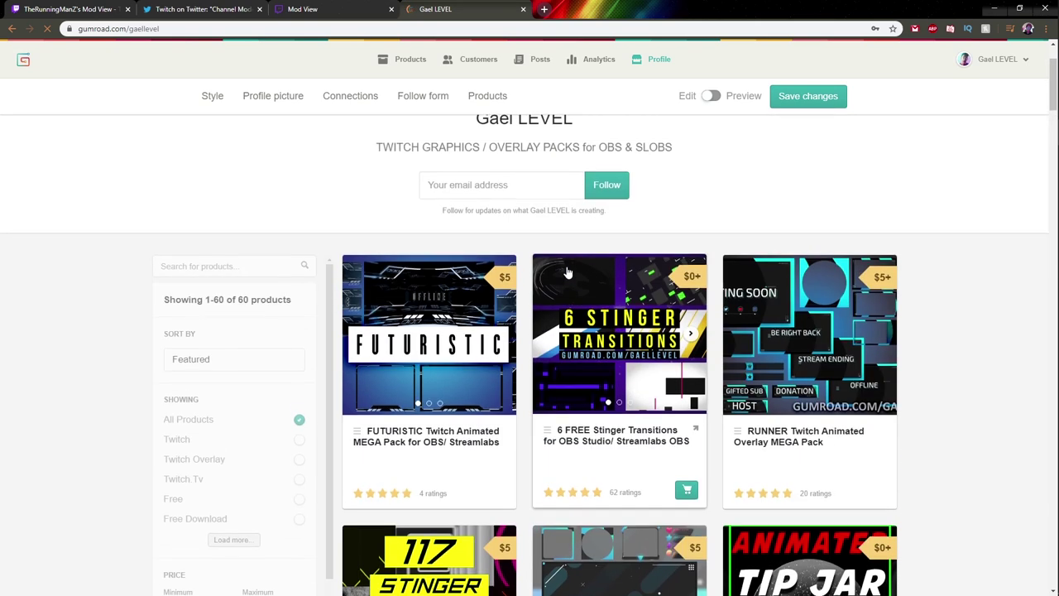
# View the details of the FUTURISTIC Twitch Animated MEGA Pack and the 6 FREE Stinger Transitions, closing each without adding it to the cart
pyautogui.click(377, 347)
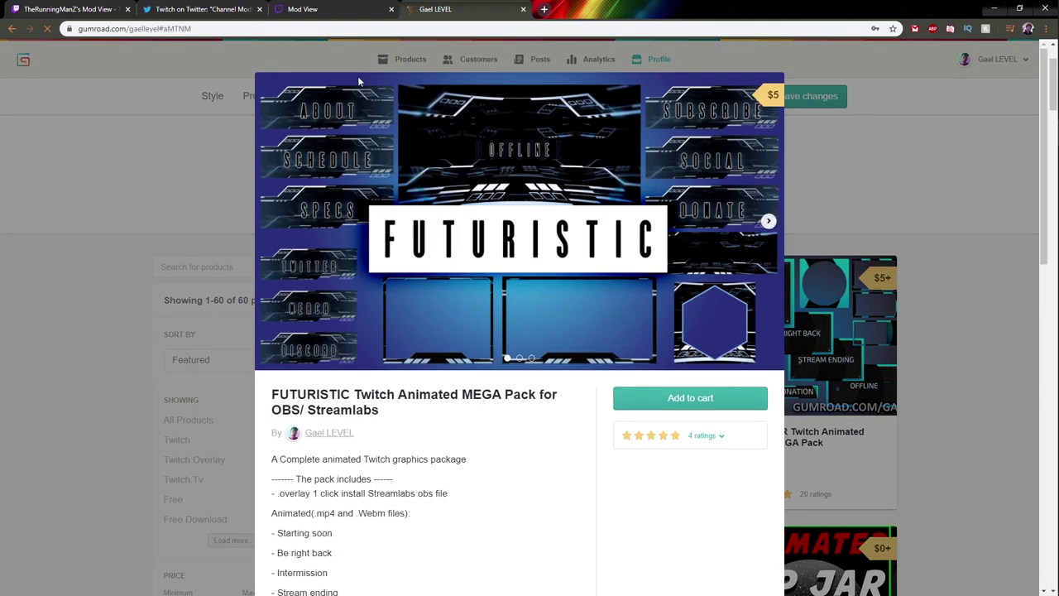
pyautogui.click(233, 301)
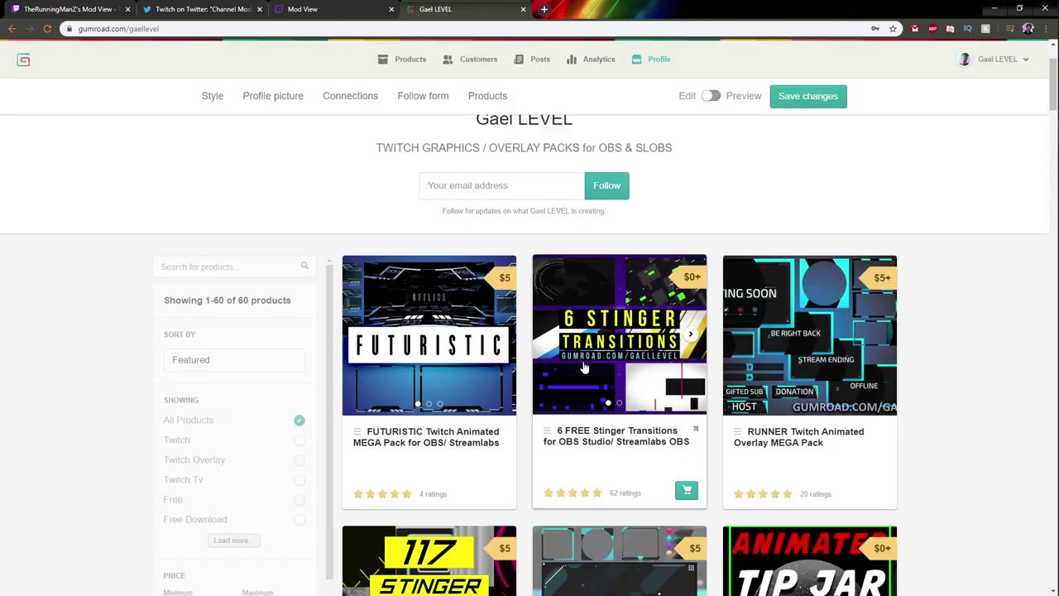
pyautogui.click(585, 366)
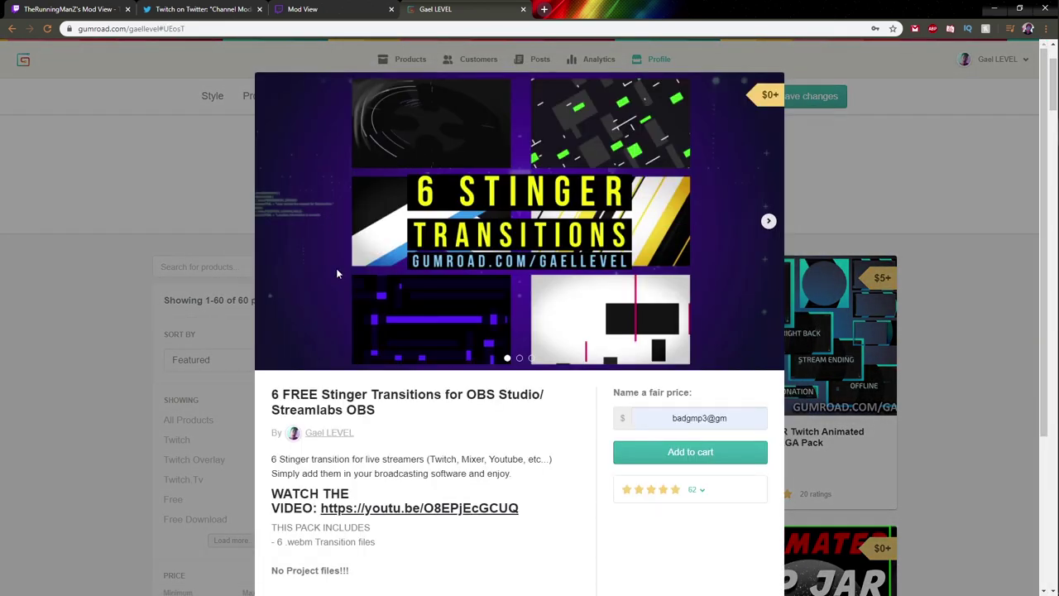
pyautogui.click(70, 265)
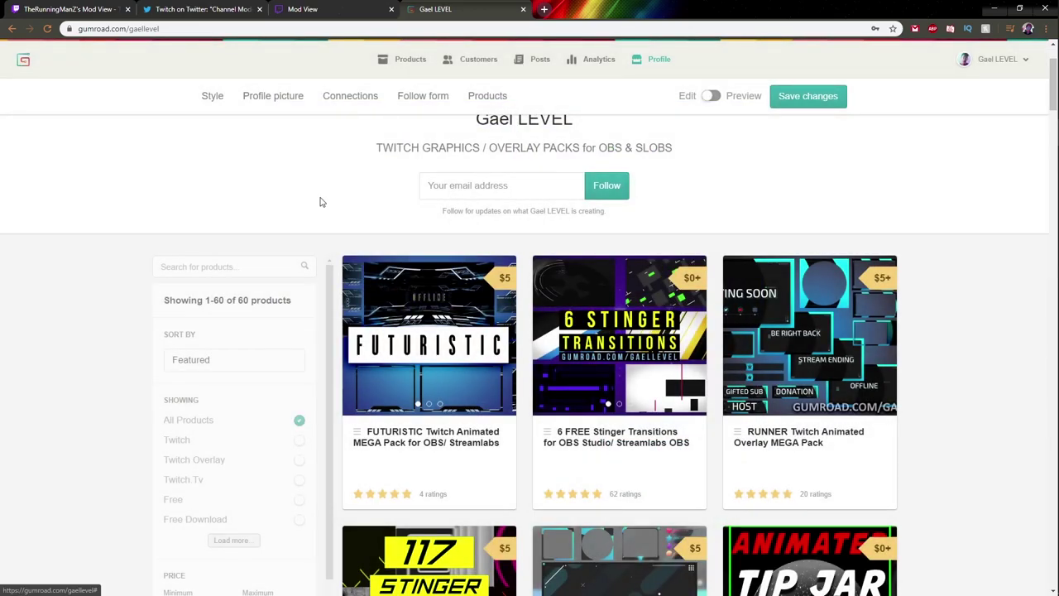
# Browse the remaining Twitch overlay and channel art packs down to the end of the store's product list
pyautogui.scroll(-8, 339, 248)
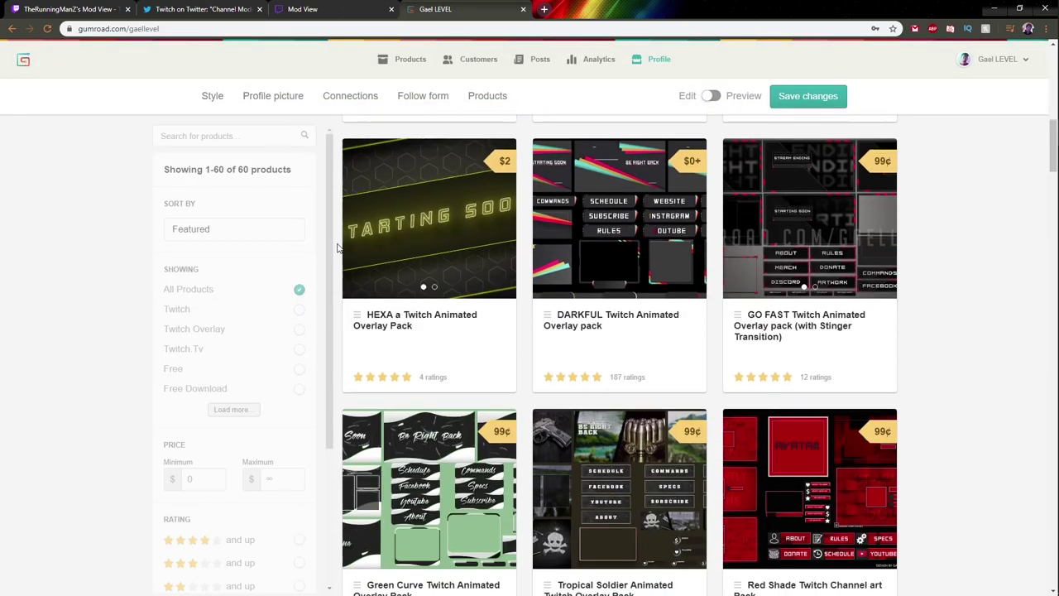
pyautogui.scroll(-12, 338, 248)
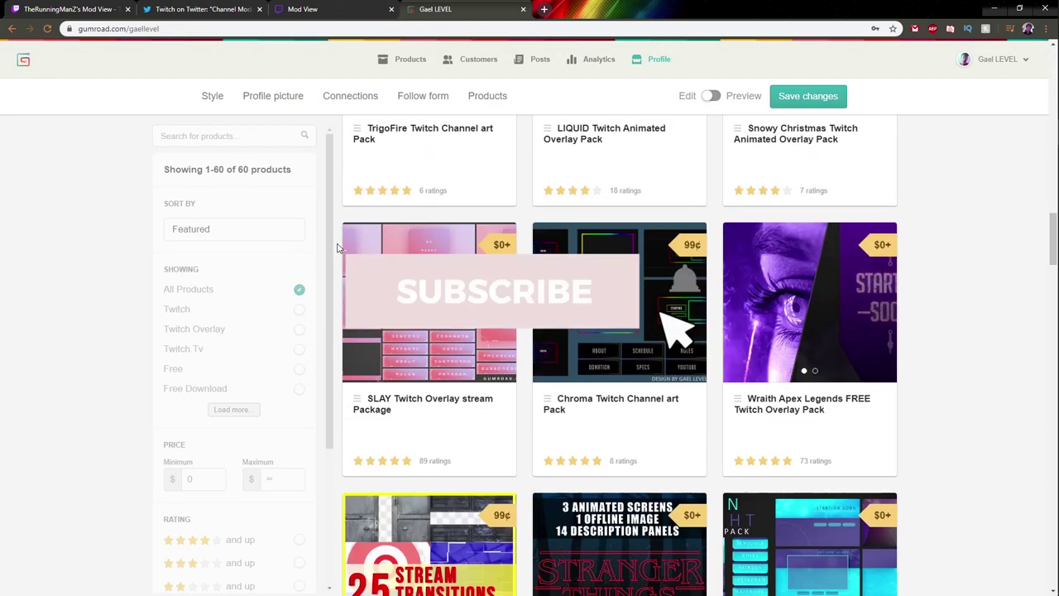
pyautogui.scroll(-12, 338, 248)
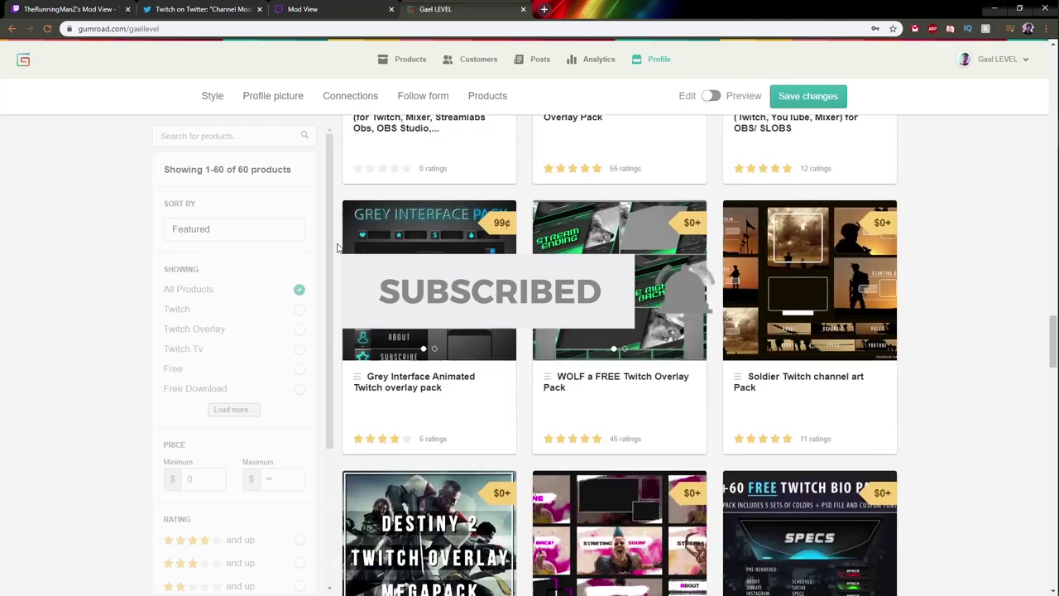
pyautogui.scroll(-7, 338, 249)
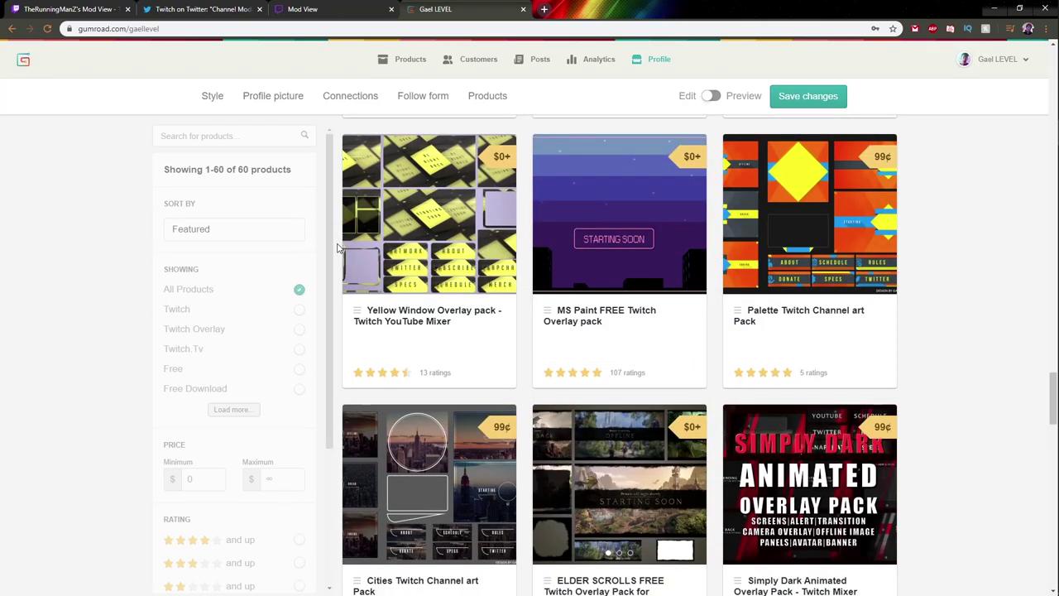
pyautogui.scroll(-11, 337, 248)
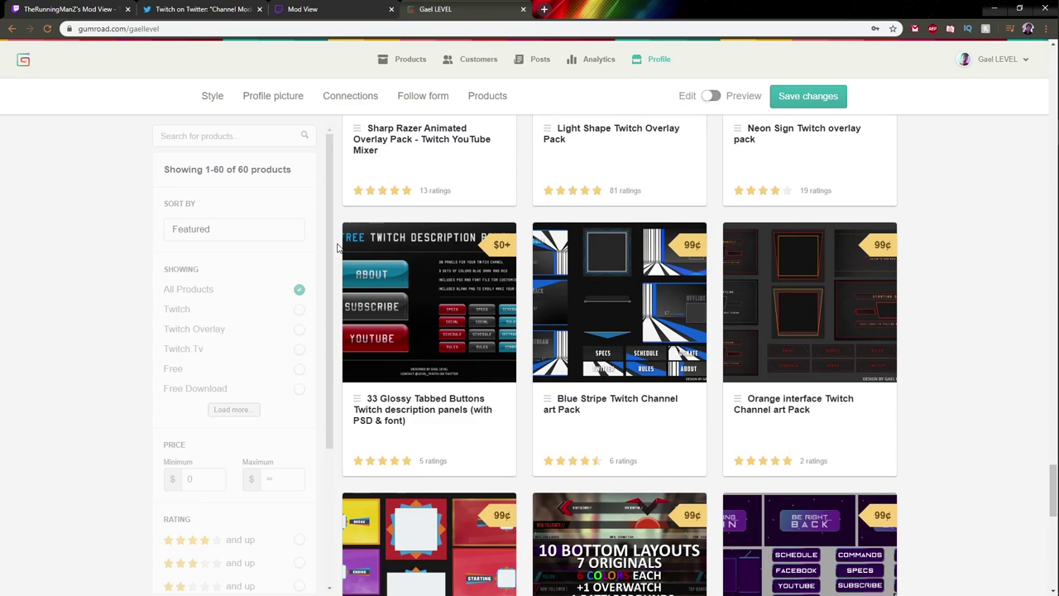
pyautogui.scroll(-5, 337, 249)
pyautogui.scroll(-4, 338, 248)
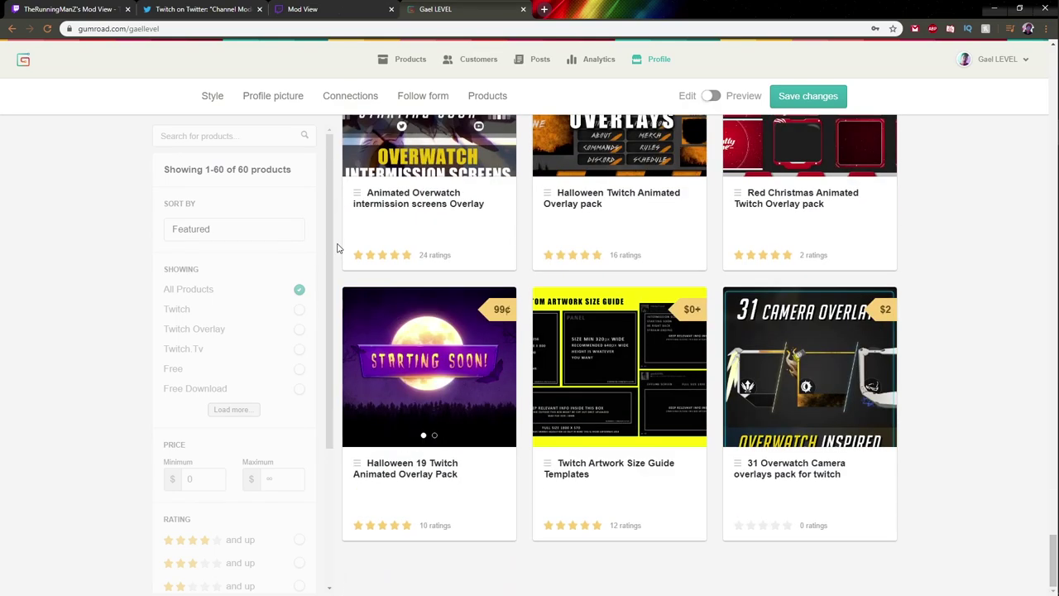